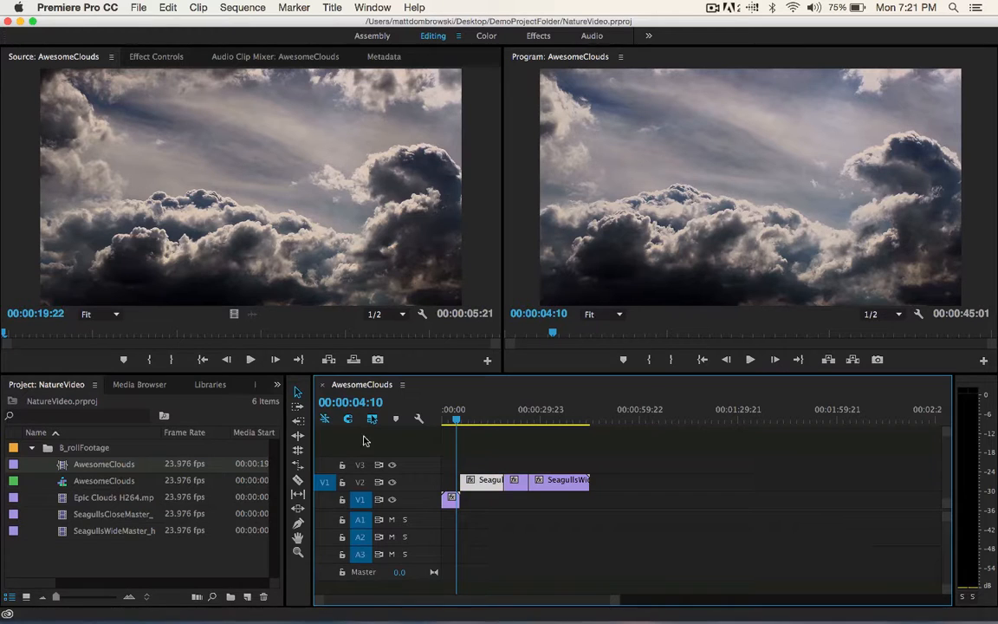
- Try shifting all three seagull clips on V2 further along the timeline with the Track Select Forward tool, and undo the move
click(298, 407)
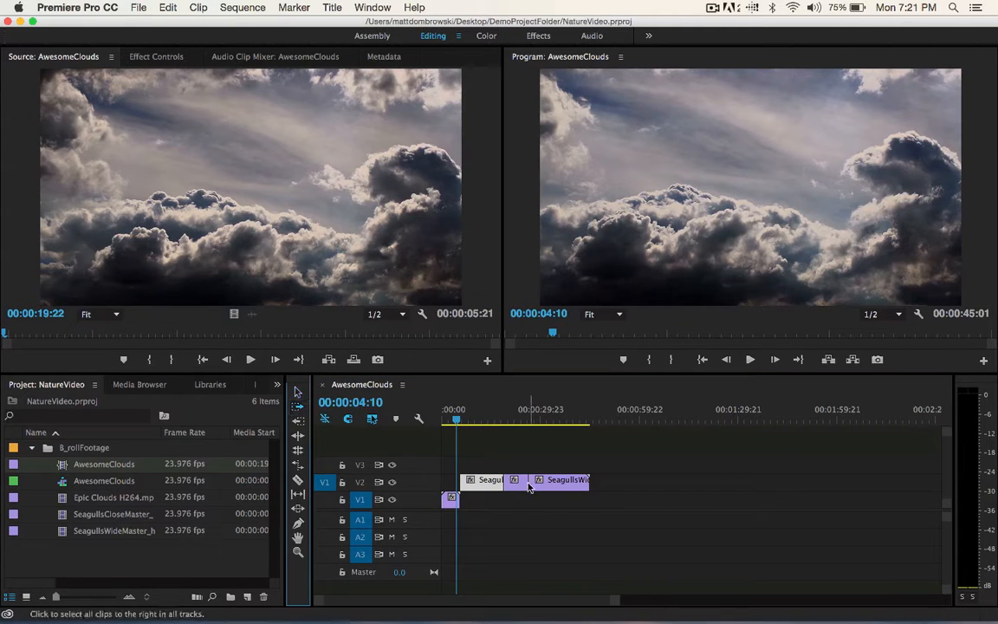
drag(478, 479, 574, 477)
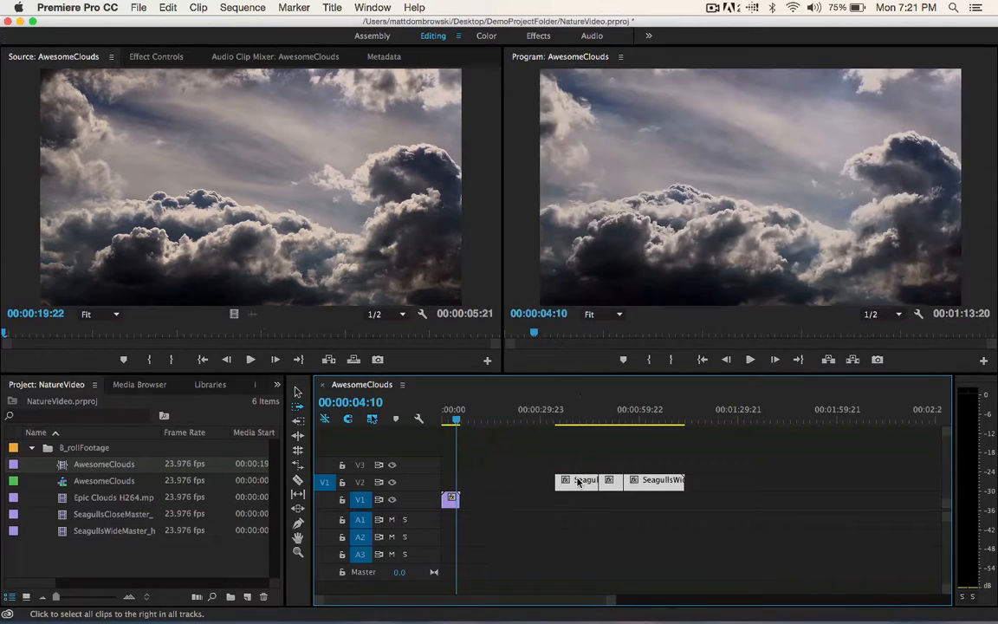
key(super+z)
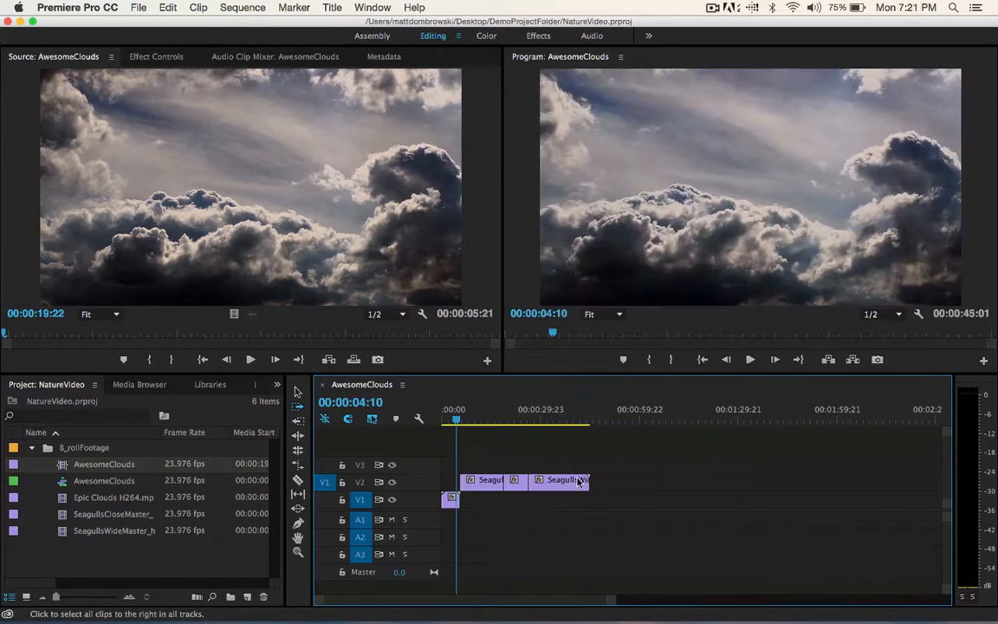
- Try moving a single seagull clip from V2 to a later spot on V1 with the Selection tool, and undo it
click(295, 394)
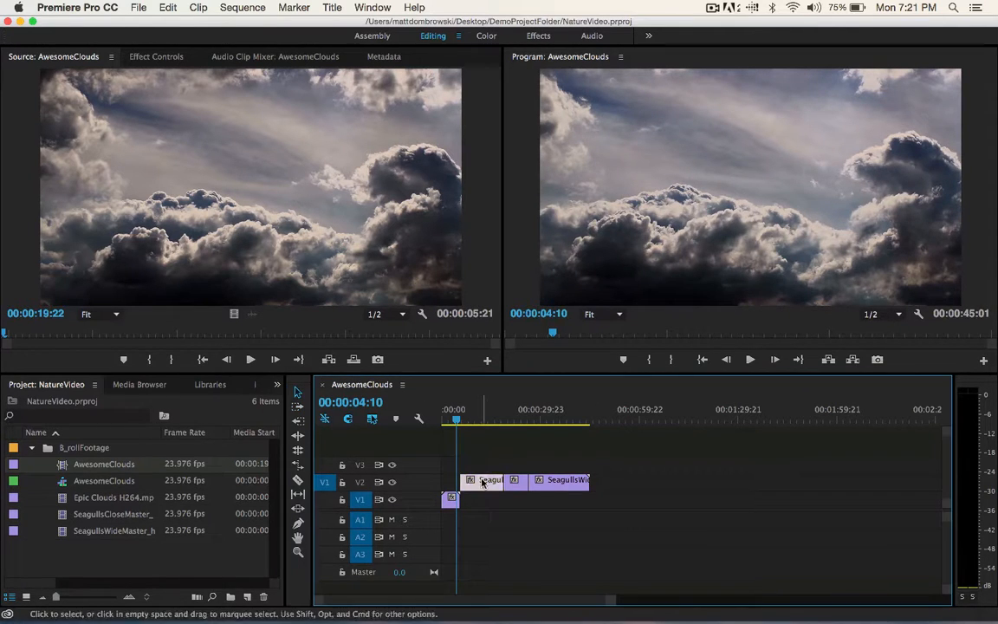
drag(521, 483, 691, 495)
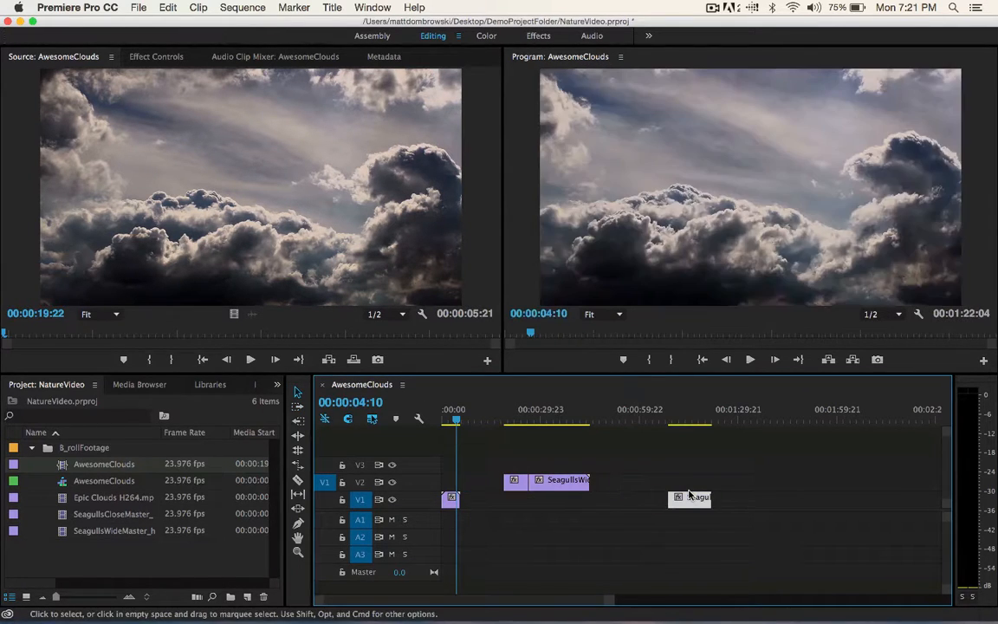
key(super+z)
mouse_move(479, 482)
mouse_down()
mouse_move(484, 462)
mouse_move(422, 470)
mouse_move(487, 498)
mouse_move(485, 465)
mouse_move(485, 480)
mouse_up()
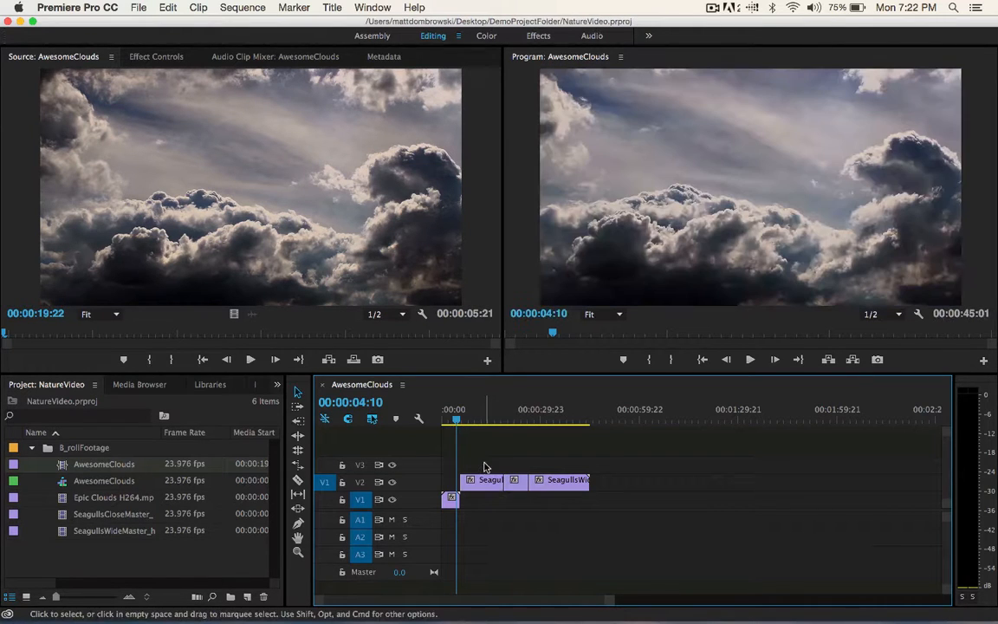
- Shift the last two V2 clips further along with the Track Select Forward tool, and undo that move plus the edit before it
click(299, 407)
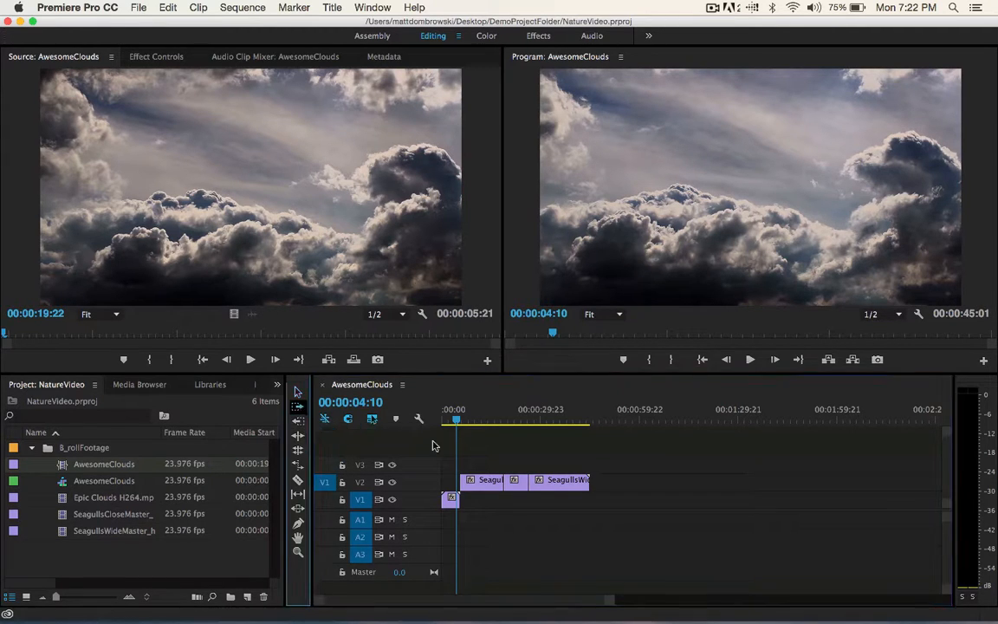
drag(489, 483, 466, 479)
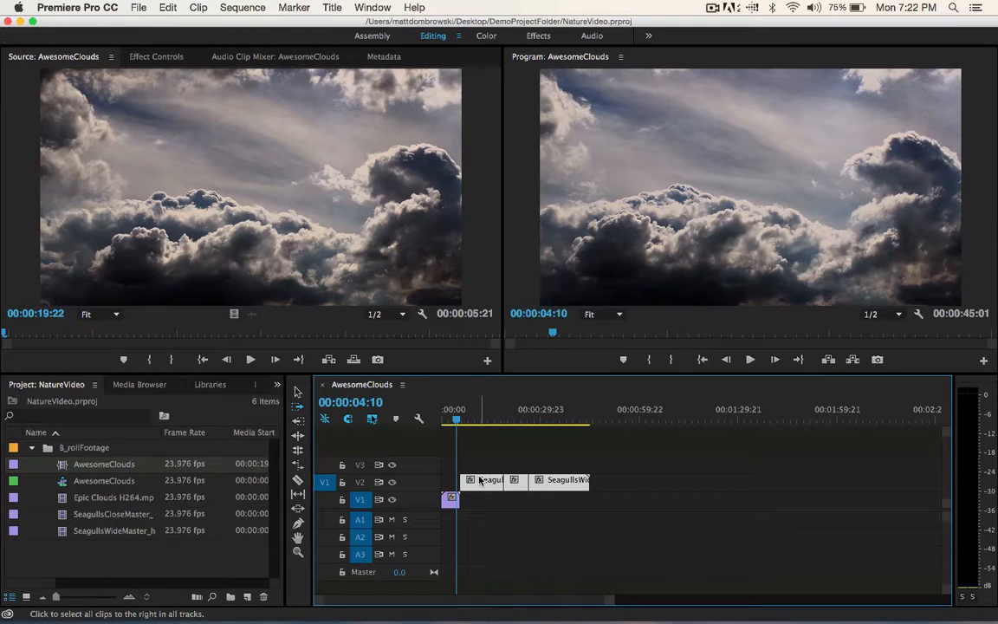
drag(522, 482, 656, 484)
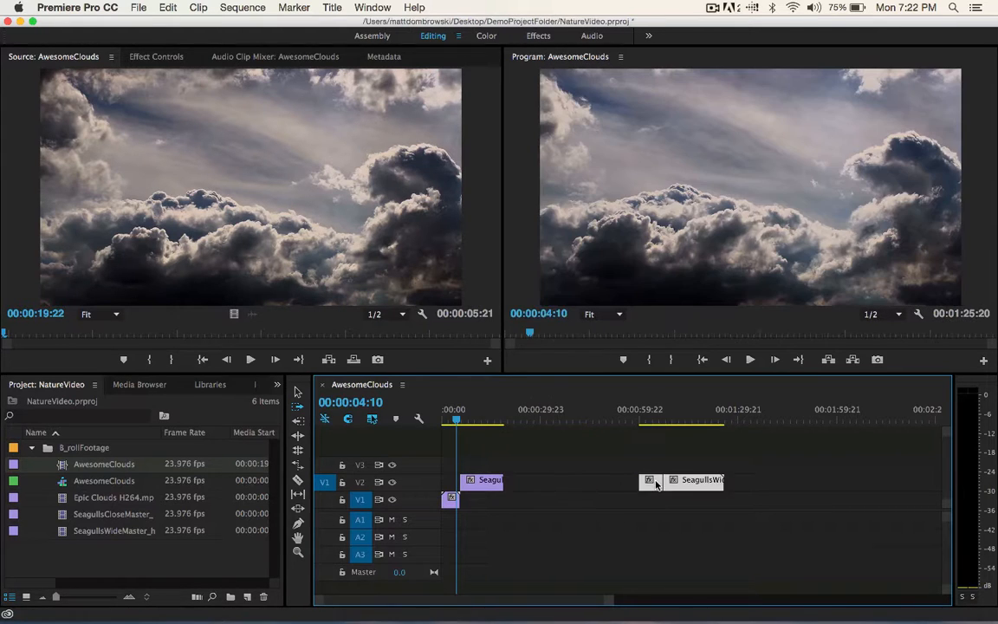
key(super+z)
key(super+z)
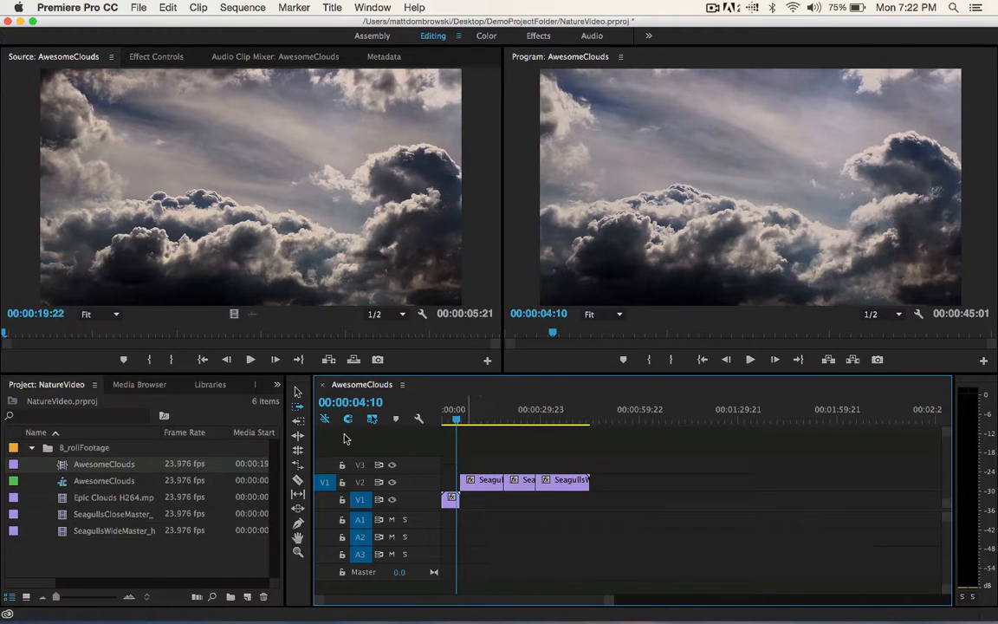
- Try shifting all V2 clips with Track Select Forward, undo it, and try Track Select Backward on the first seagull clip
drag(494, 482, 550, 483)
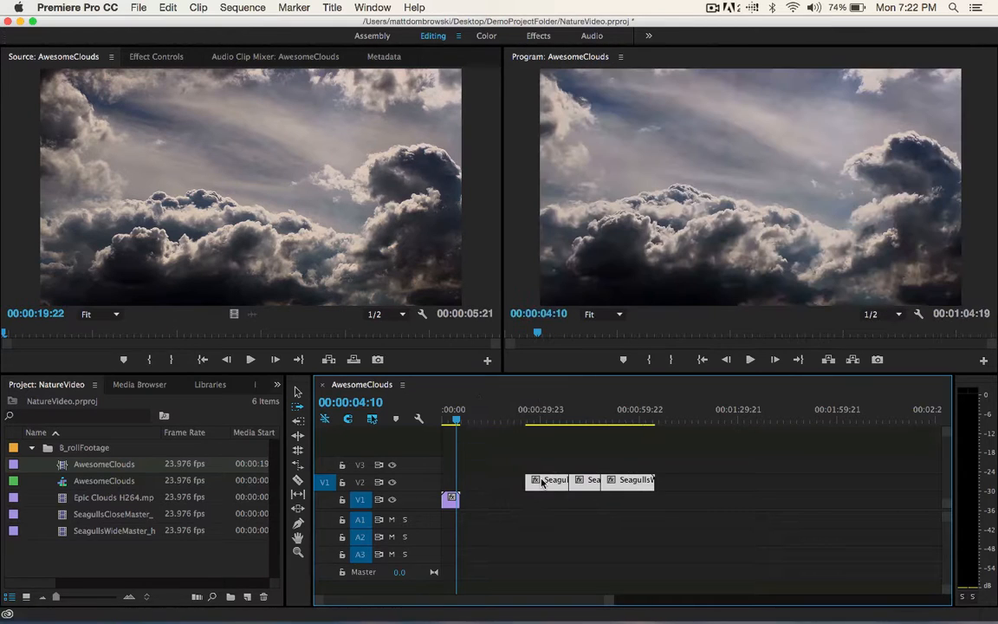
key(super+z)
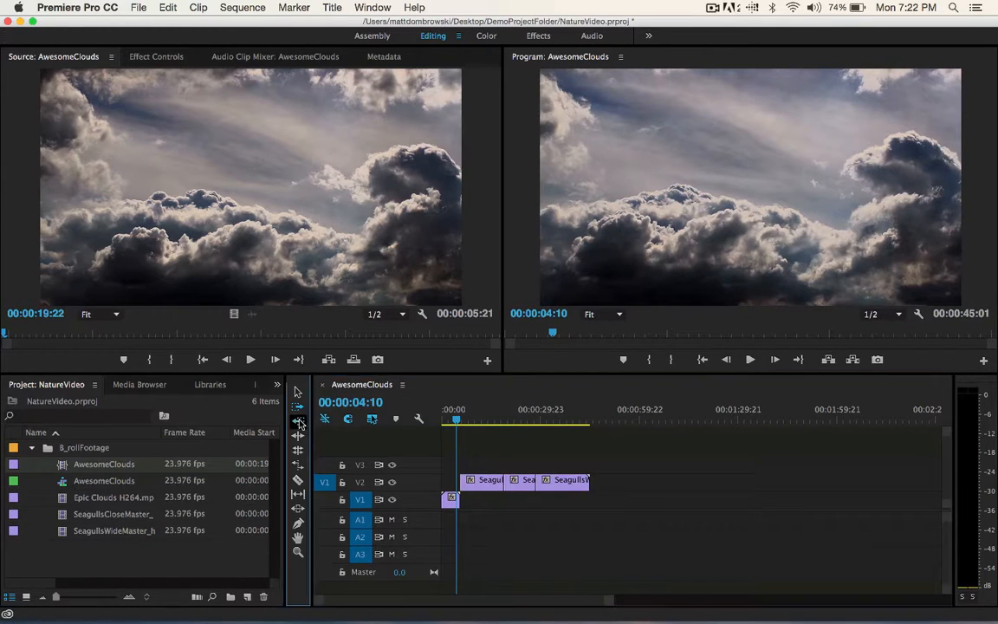
drag(472, 481, 450, 481)
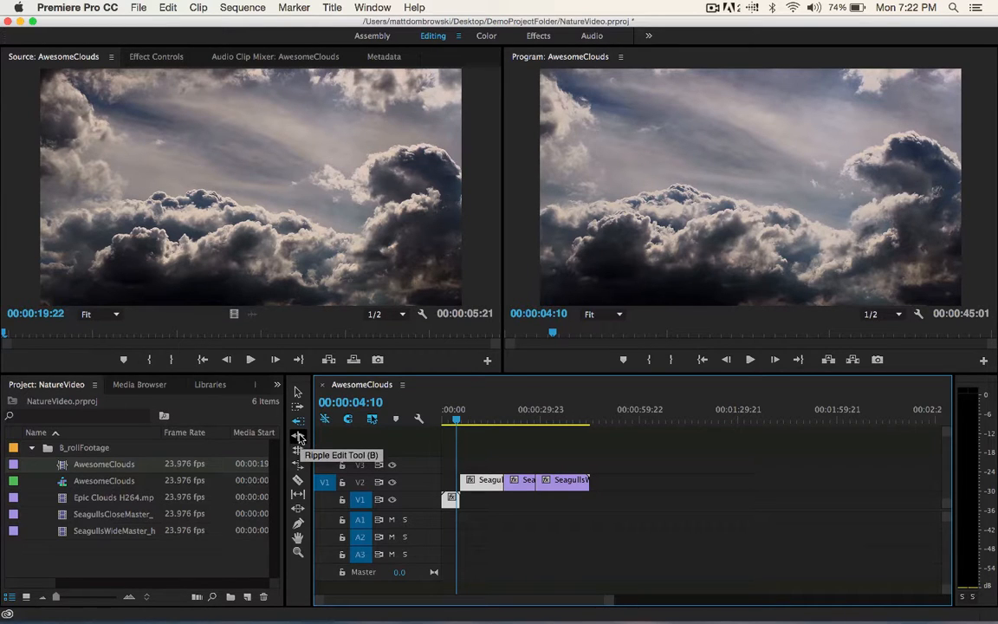
- Try ripple-trimming the ends of the first and last seagull clips on V2 with the Ripple Edit tool, and undo the trimming
click(298, 436)
drag(502, 488, 475, 485)
click(587, 485)
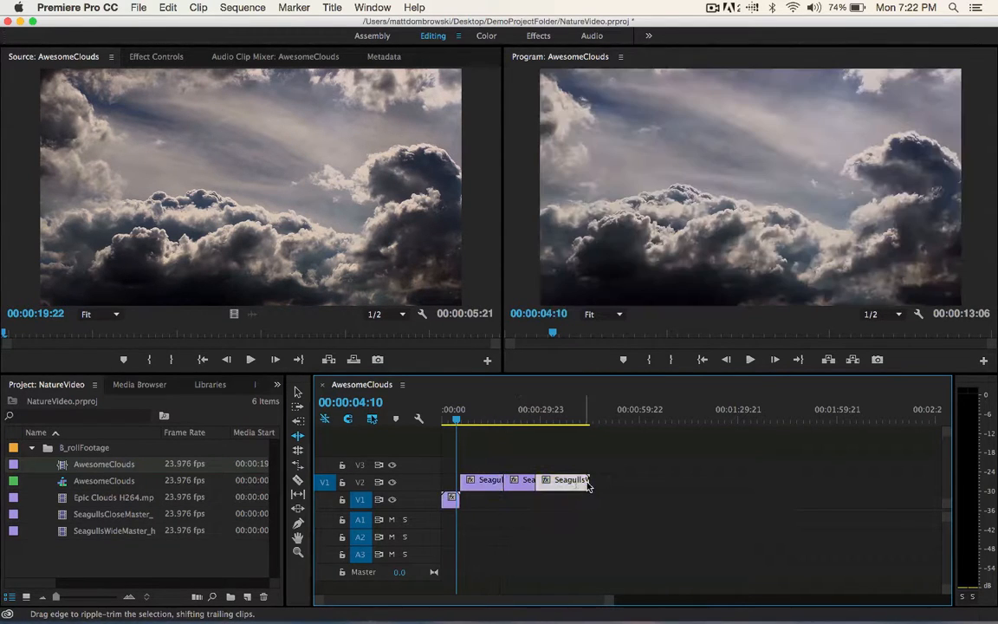
drag(587, 485, 568, 489)
key(super+z)
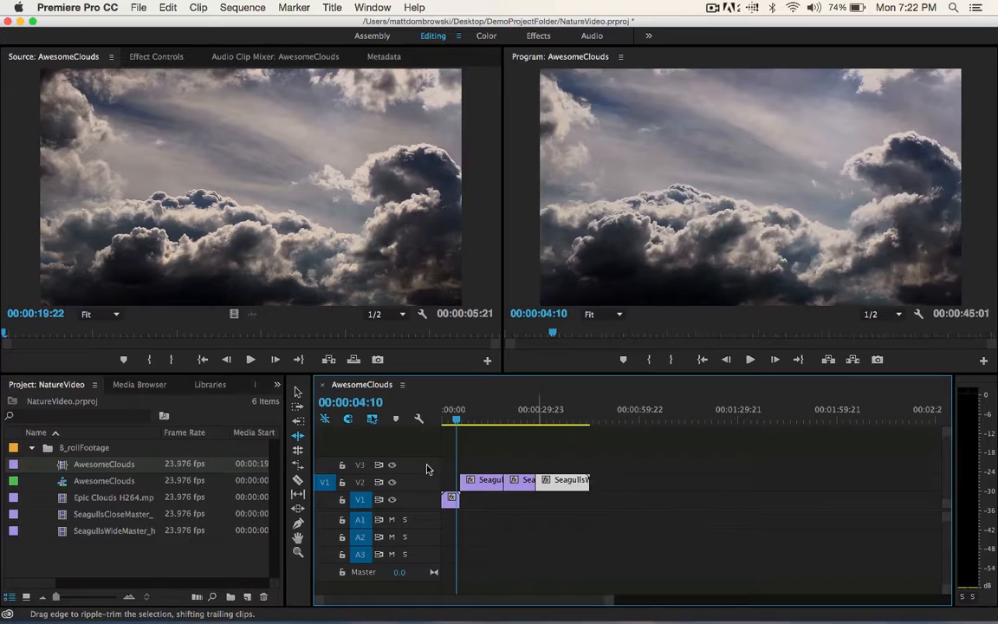
- Try a rolling edit on the cut between the second and third clips on V2
click(298, 452)
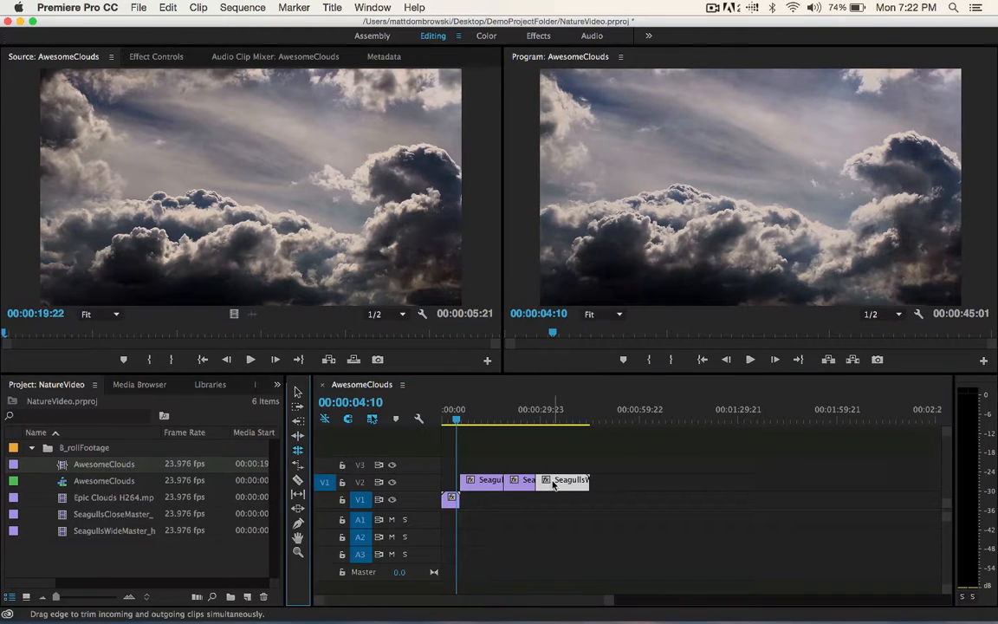
drag(542, 485, 520, 482)
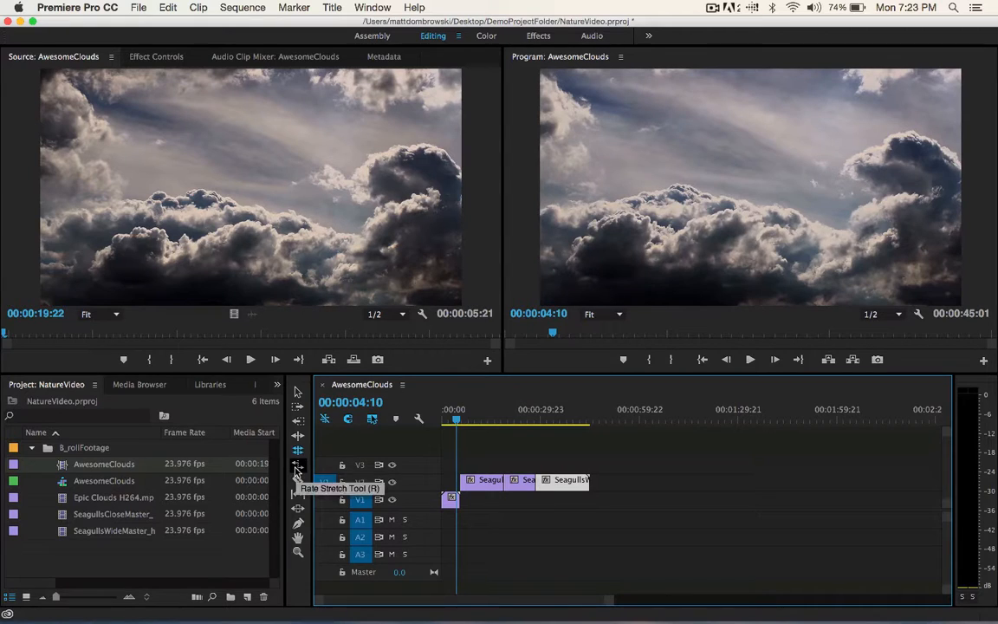
- Try stretching the last seagull clip to end at about 00:00:56:20 with the Rate Stretch tool, and undo the speed change
click(297, 466)
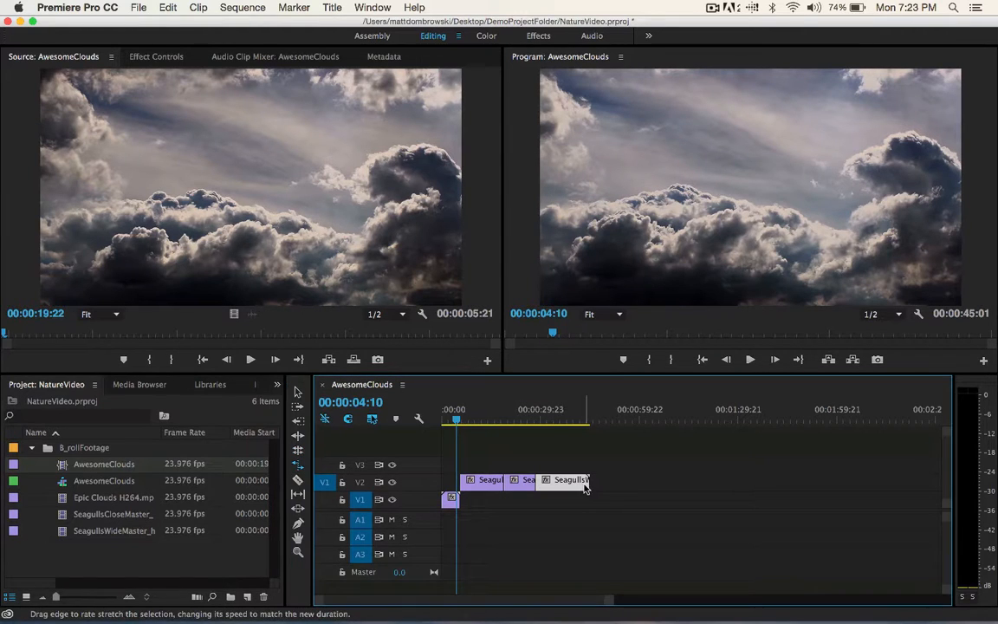
drag(593, 487, 628, 490)
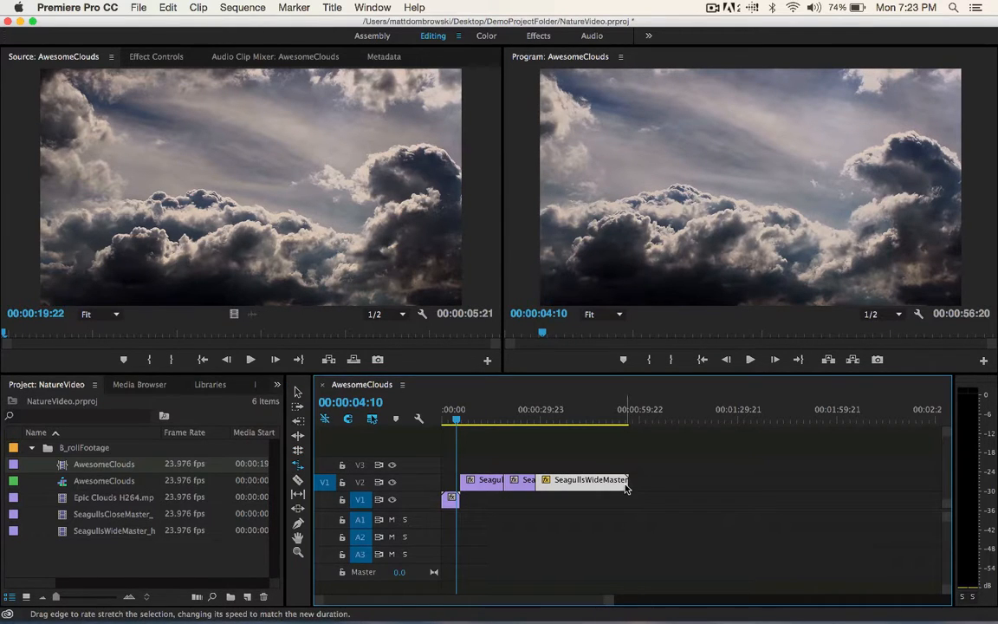
drag(589, 420, 638, 424)
key(super+z)
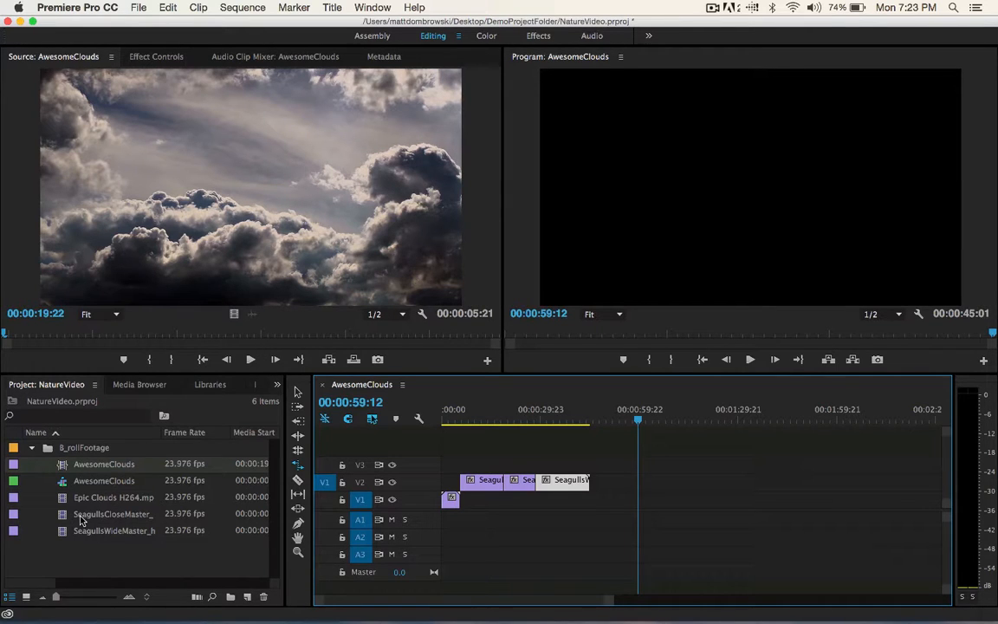
- Try splitting the last V2 clip at 00:00:37:00 with the Razor tool and moving the second piece away, and undo it
click(298, 479)
drag(574, 419, 563, 420)
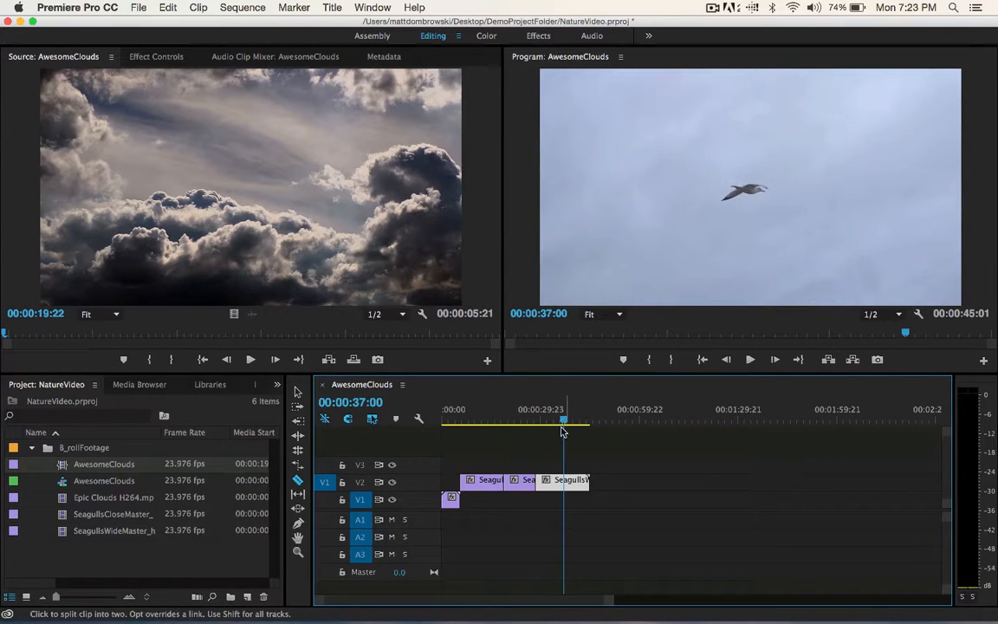
click(564, 481)
key(v)
drag(584, 485, 637, 508)
key(super+z)
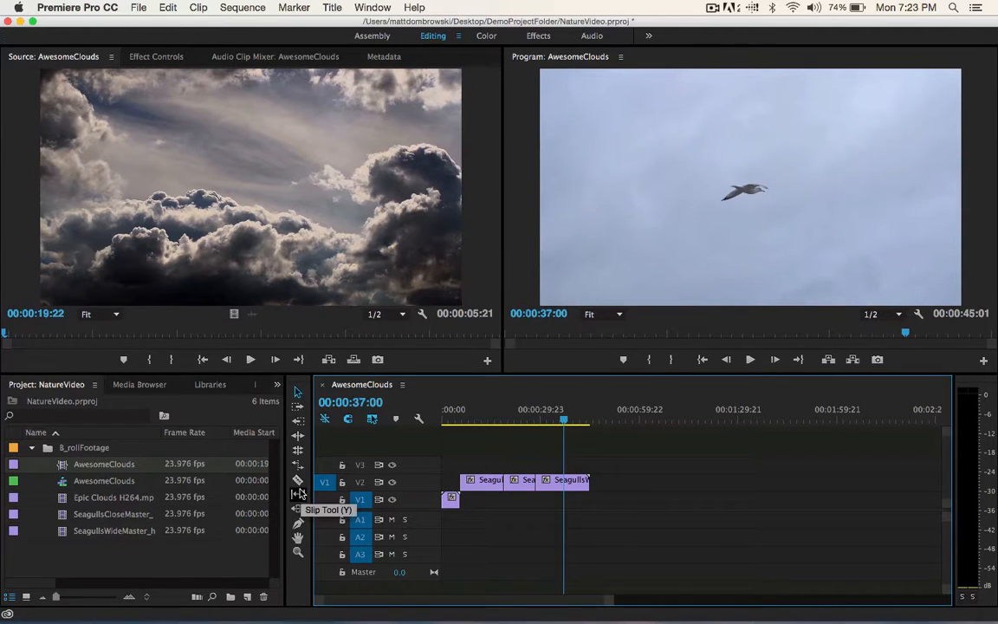
- Slip the footage inside the last and first seagull clips on V2, and scrub through the first one to 00:00:20:14
click(298, 493)
mouse_move(568, 485)
mouse_down()
mouse_move(535, 487)
mouse_move(554, 494)
mouse_move(578, 479)
mouse_move(563, 479)
mouse_up()
drag(468, 478, 433, 487)
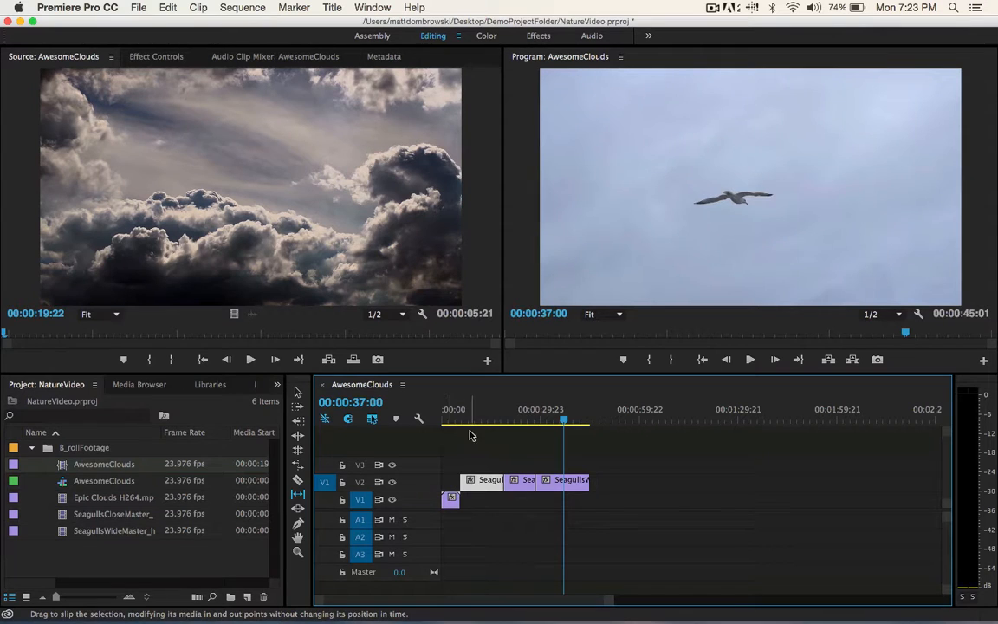
click(461, 422)
drag(459, 420, 509, 427)
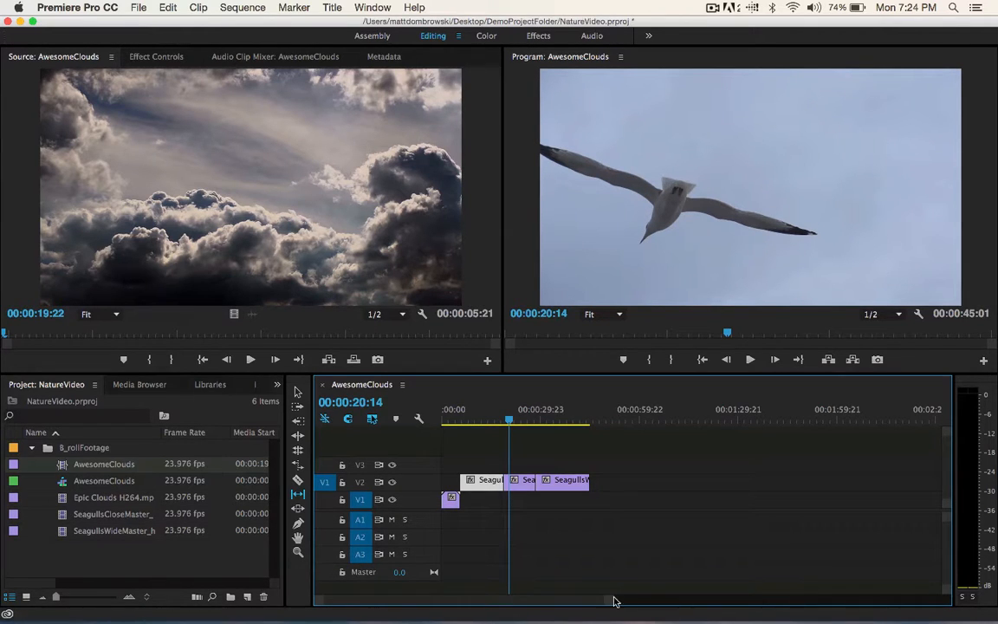
- Zoom the timeline so the clips nearly fill its width, and scrub back to 00:00:04:07 in the clouds clip
drag(612, 597, 553, 597)
key(equal)
key(minus)
key(minus)
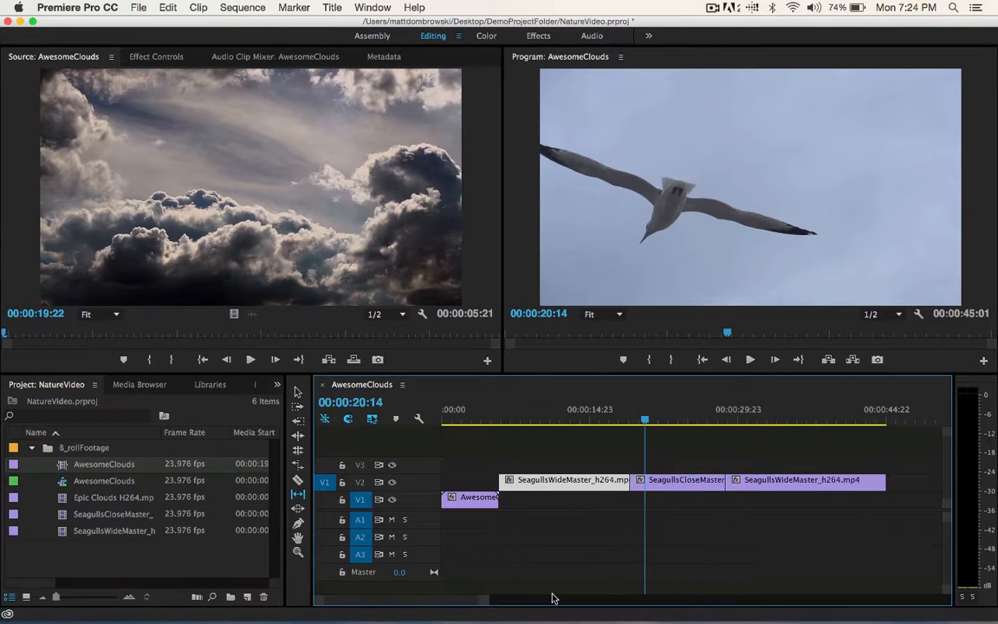
key(equal)
key(minus)
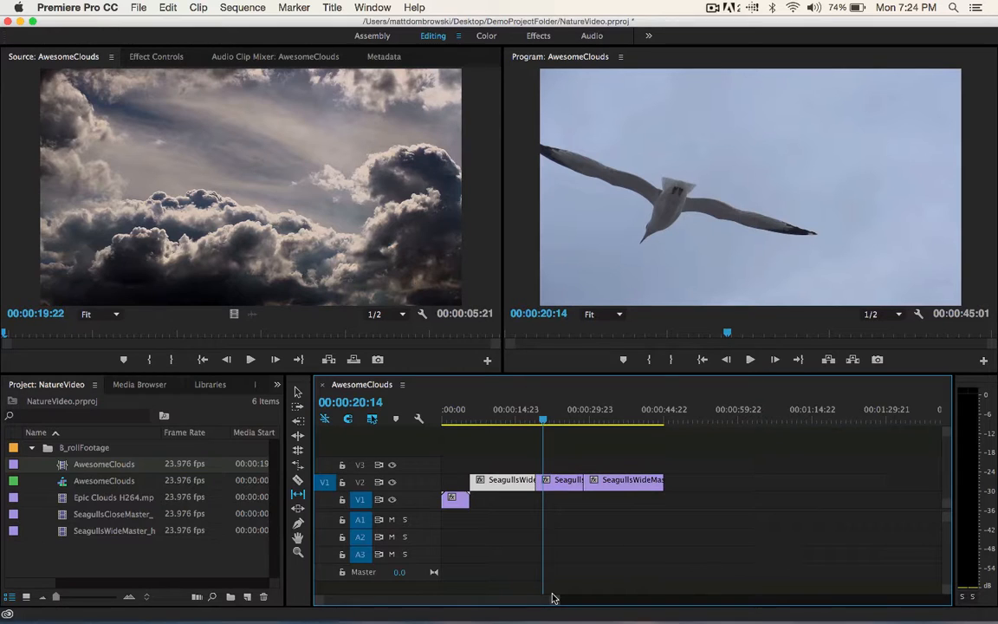
drag(554, 602, 516, 601)
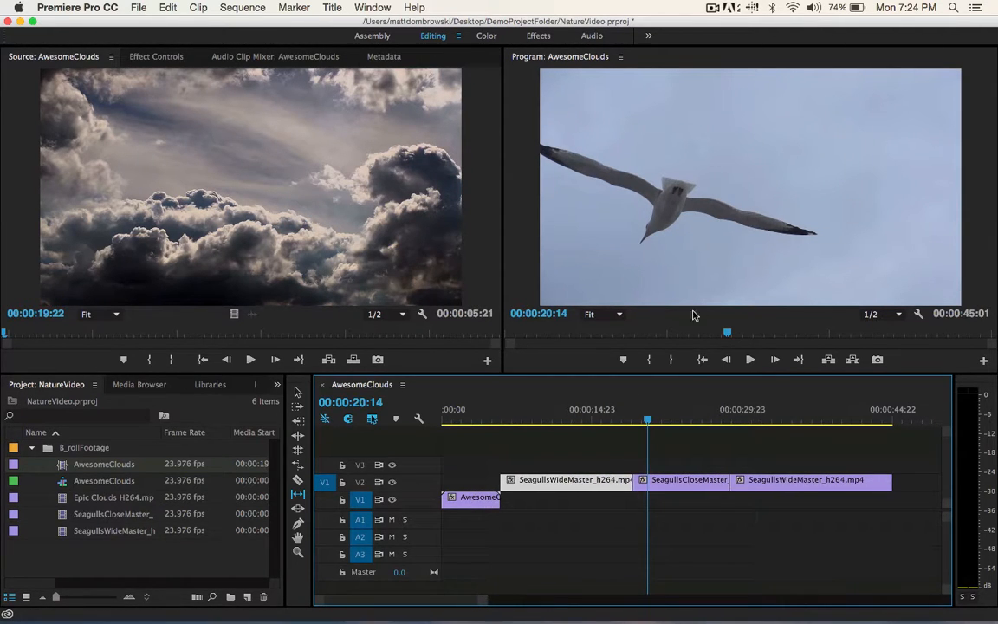
drag(639, 421, 571, 421)
mouse_move(496, 428)
mouse_down()
mouse_move(884, 423)
mouse_move(483, 452)
mouse_move(492, 448)
mouse_up()
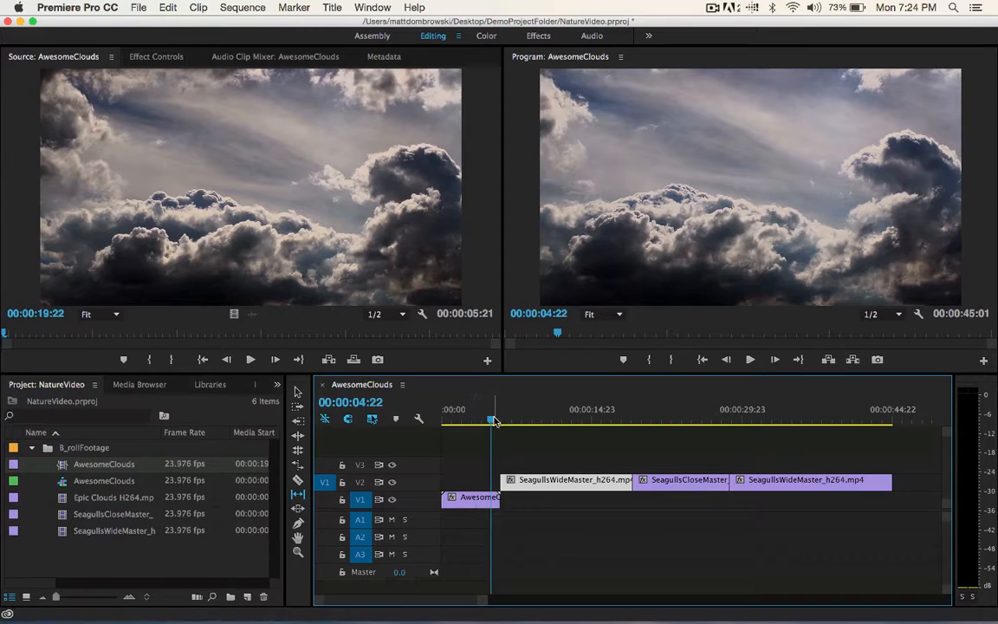
drag(506, 422, 484, 431)
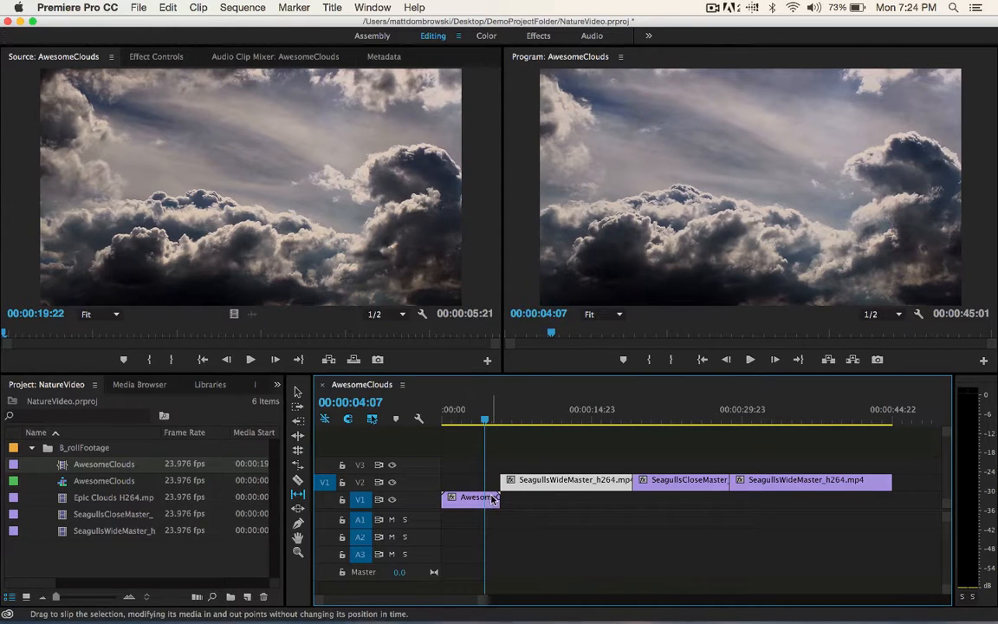
- Apply the default cross dissolve to both ends of the AwesomeClouds clip on V1, and scrub to 00:00:03:01 to preview it
right_click(490, 498)
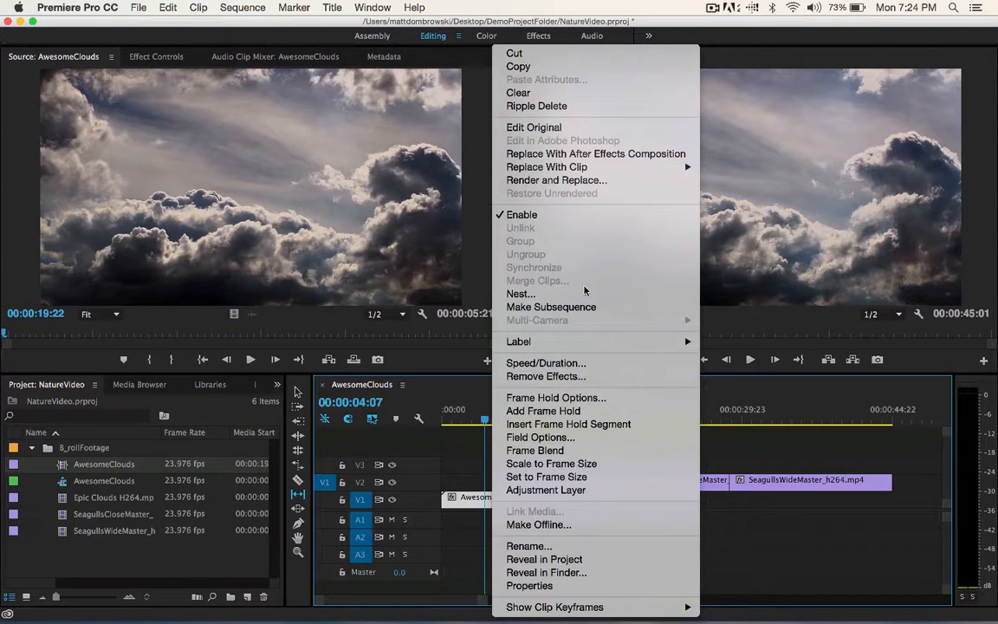
click(735, 391)
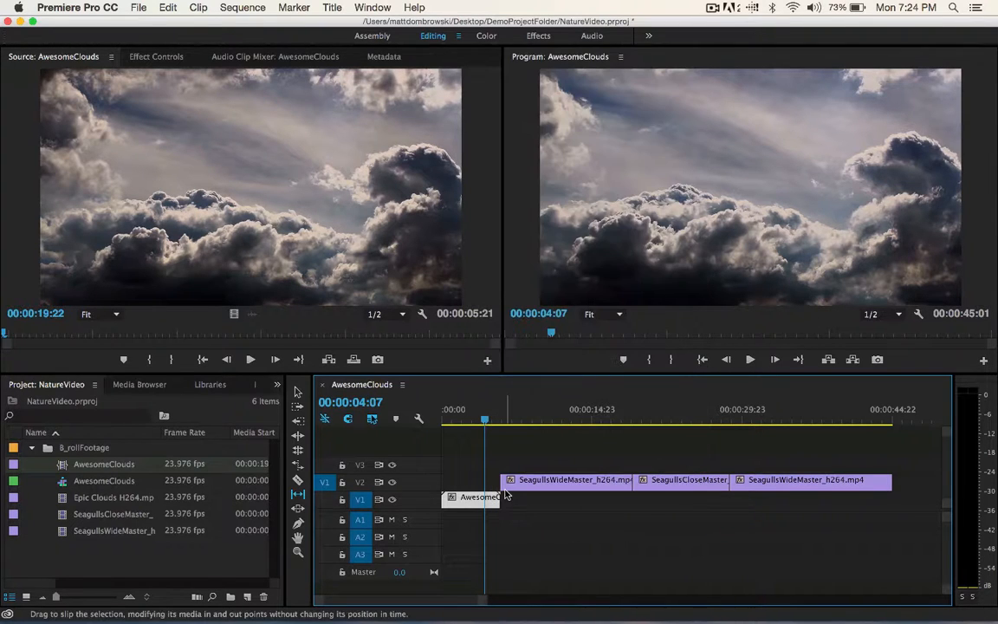
key(super+d)
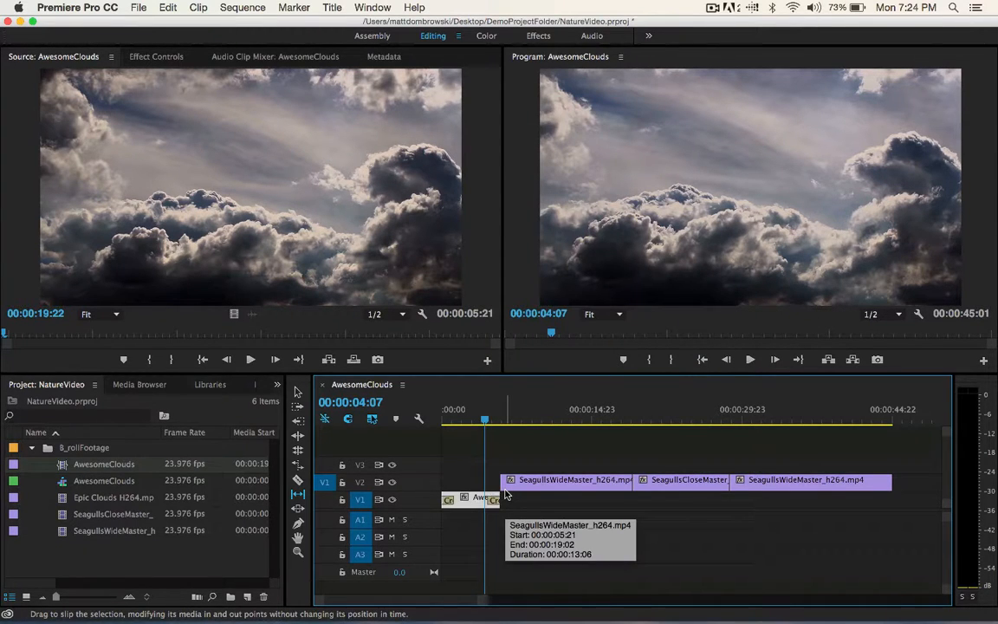
click(460, 422)
mouse_move(460, 422)
mouse_down()
mouse_move(427, 423)
mouse_move(473, 421)
mouse_up()
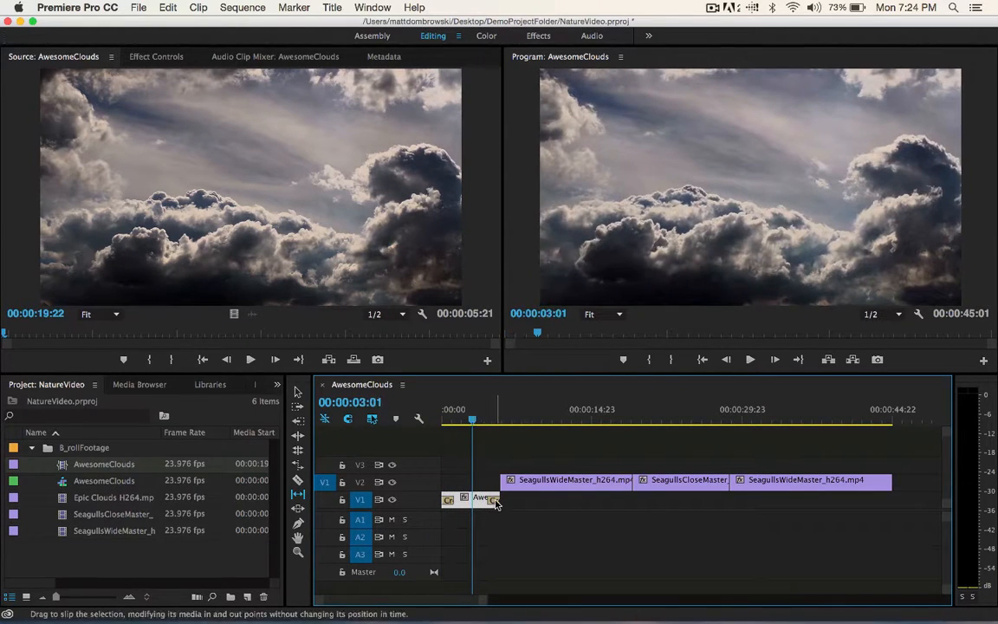
- Lengthen the cross dissolve at the end of the AwesomeClouds clip on V1, and play the clip to preview the fade-out
key(v)
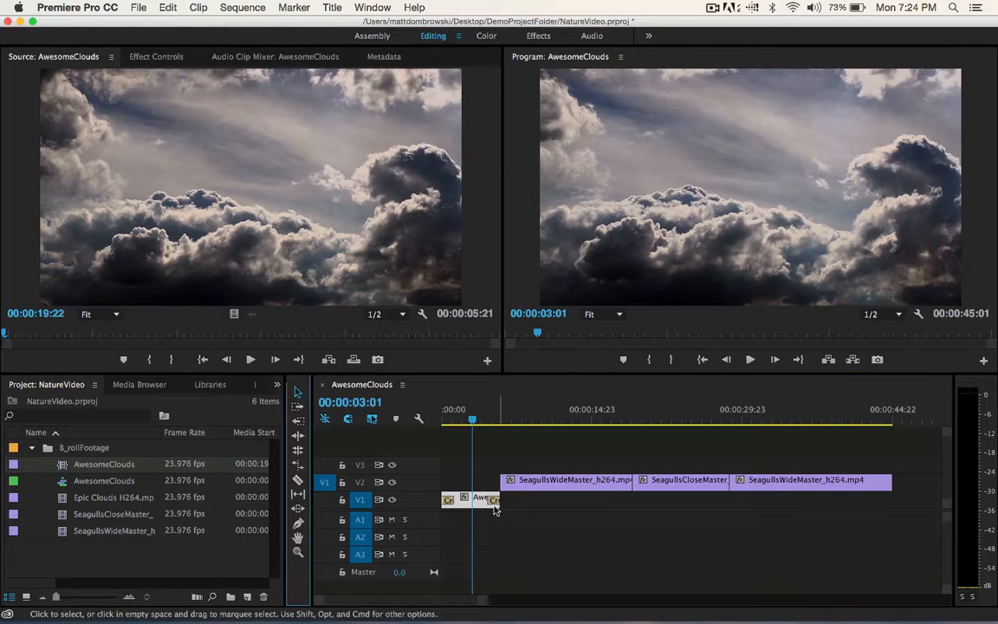
double_click(491, 501)
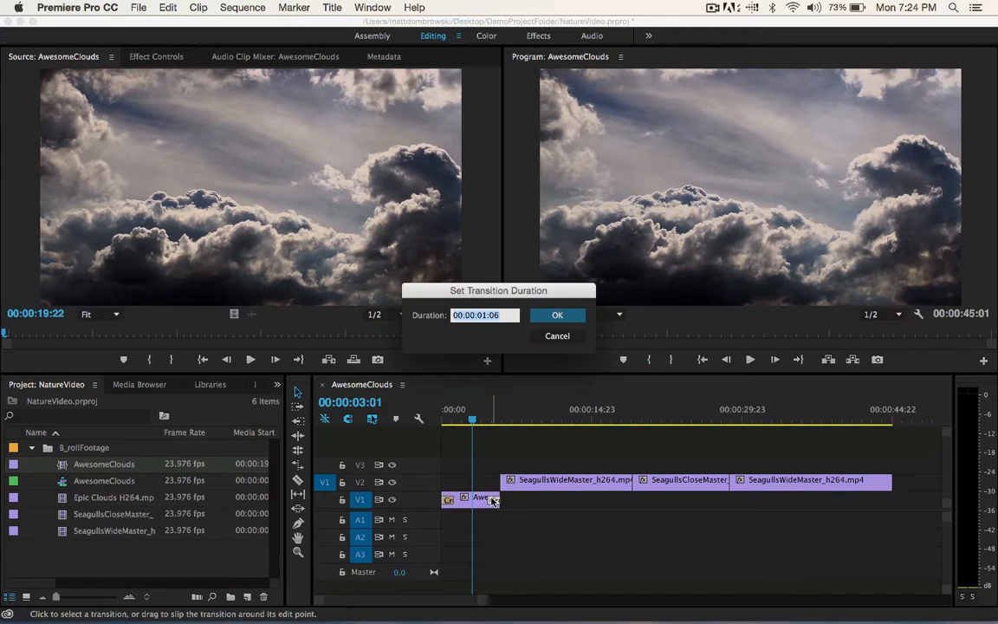
click(486, 318)
key(Return)
drag(457, 410, 433, 418)
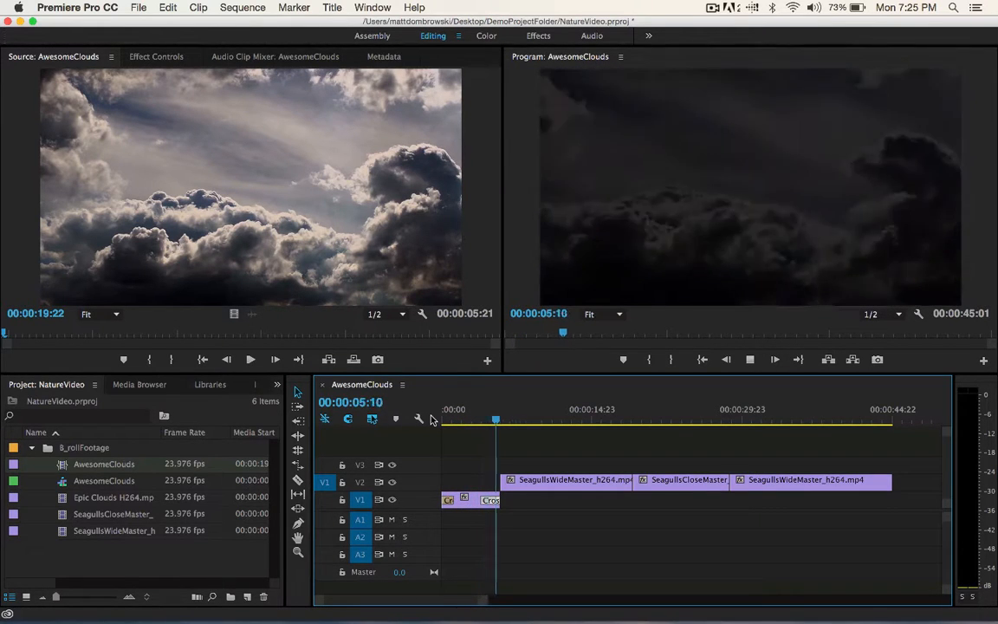
key(space)
- Apply the default cross dissolve at the start of the first seagull clip on V2, at 00:00:05:21, and lengthen it
drag(498, 420, 500, 420)
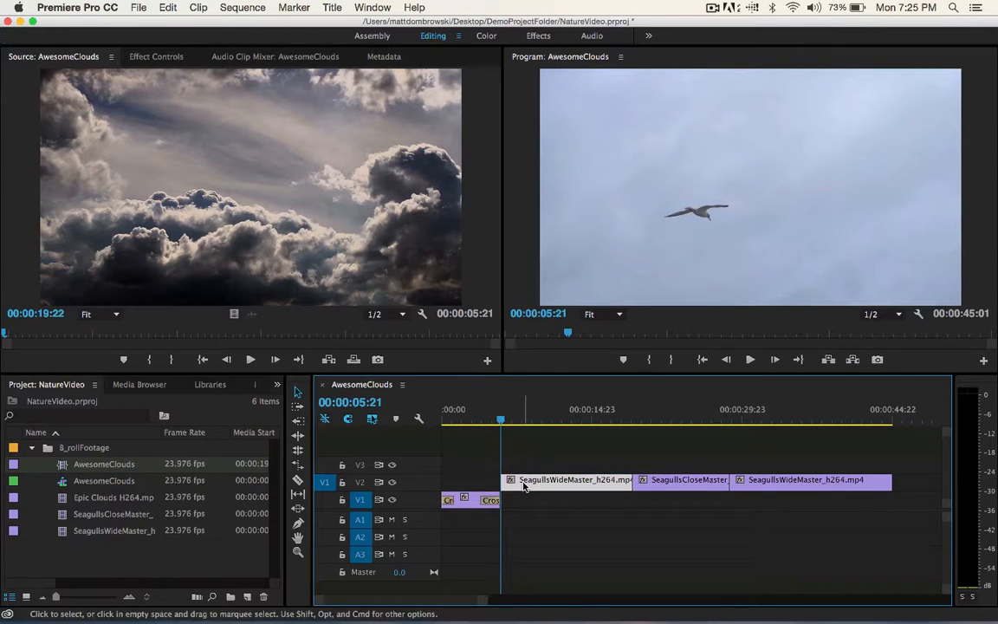
key(super+d)
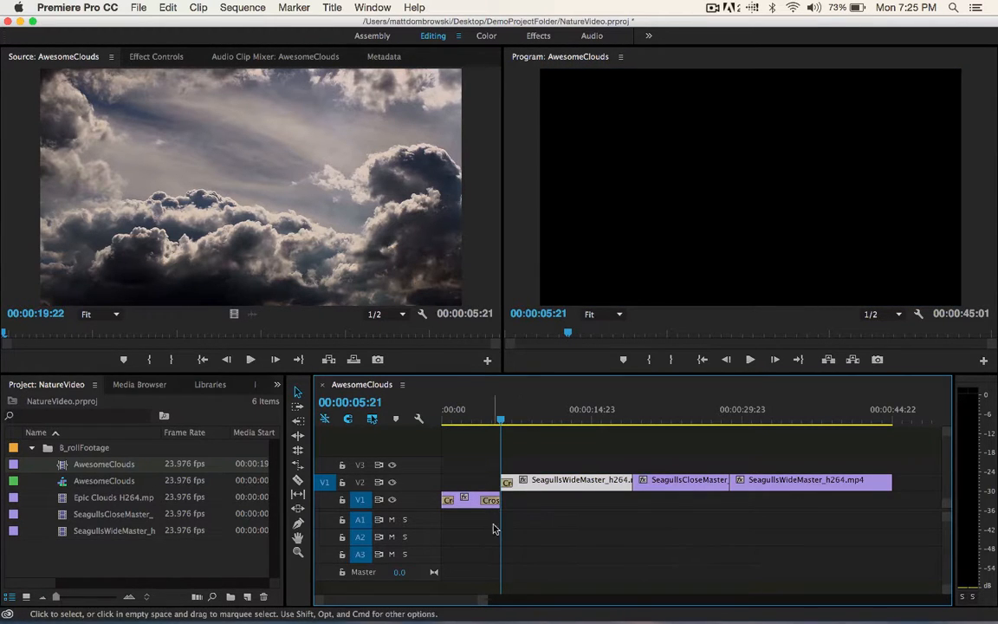
double_click(510, 483)
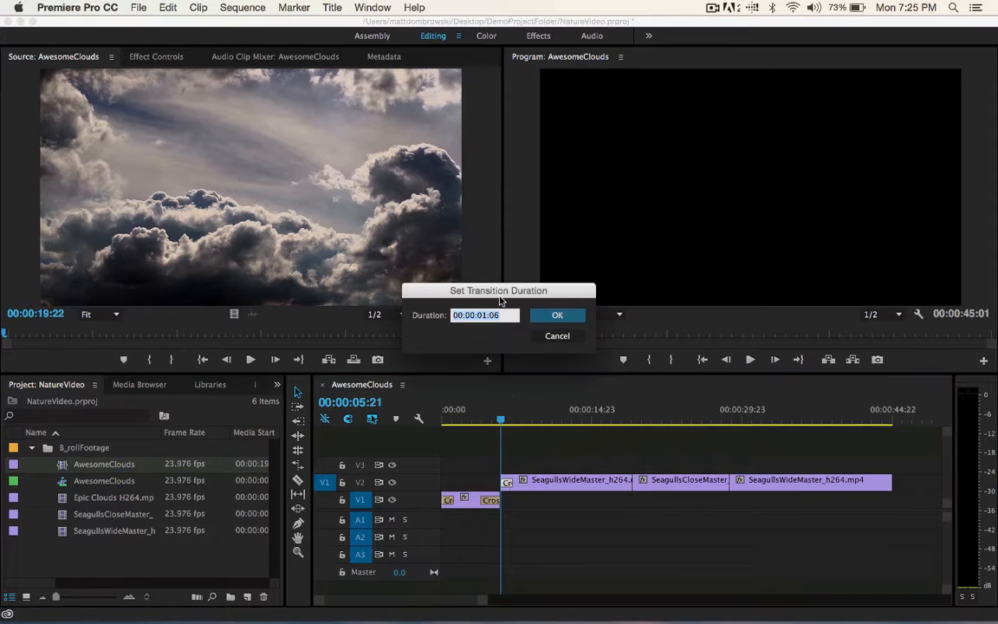
click(483, 318)
key(Return)
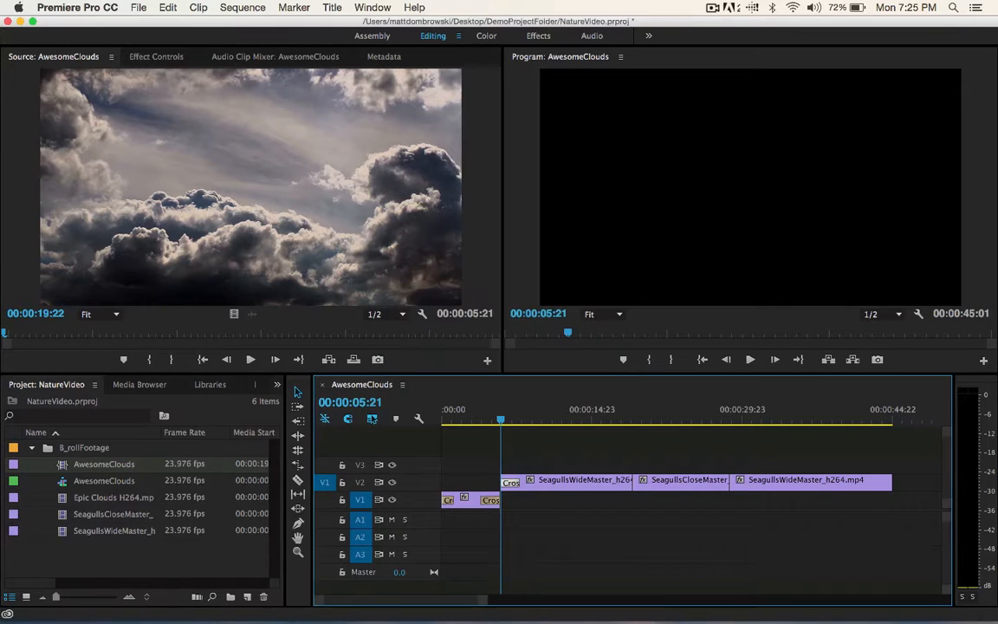
- Play the first seagull clip's fade-in, and replay the change from clouds to seagulls starting at 00:00:03:13
key(space)
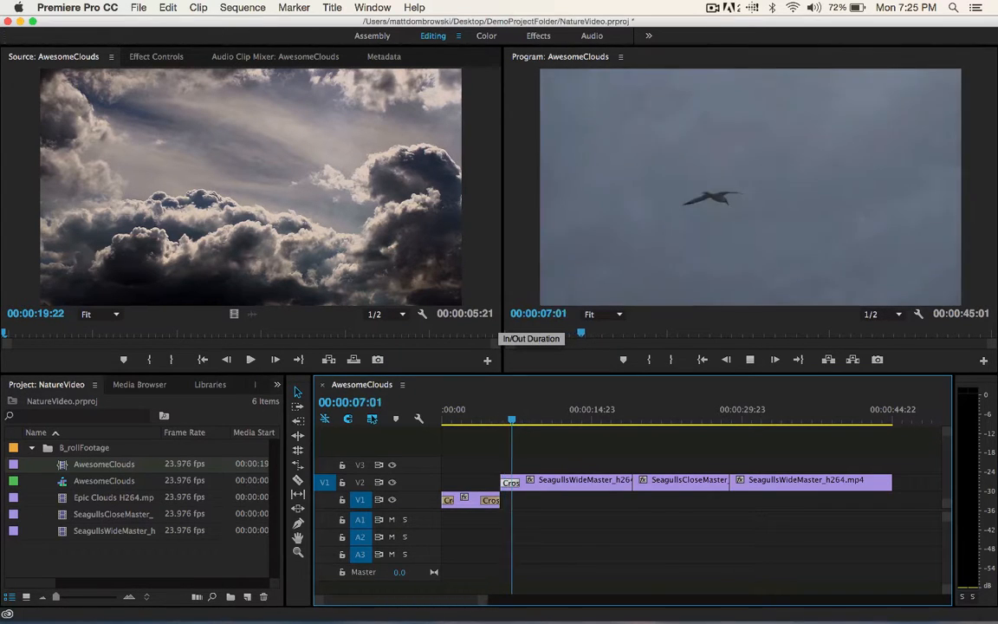
key(space)
click(478, 421)
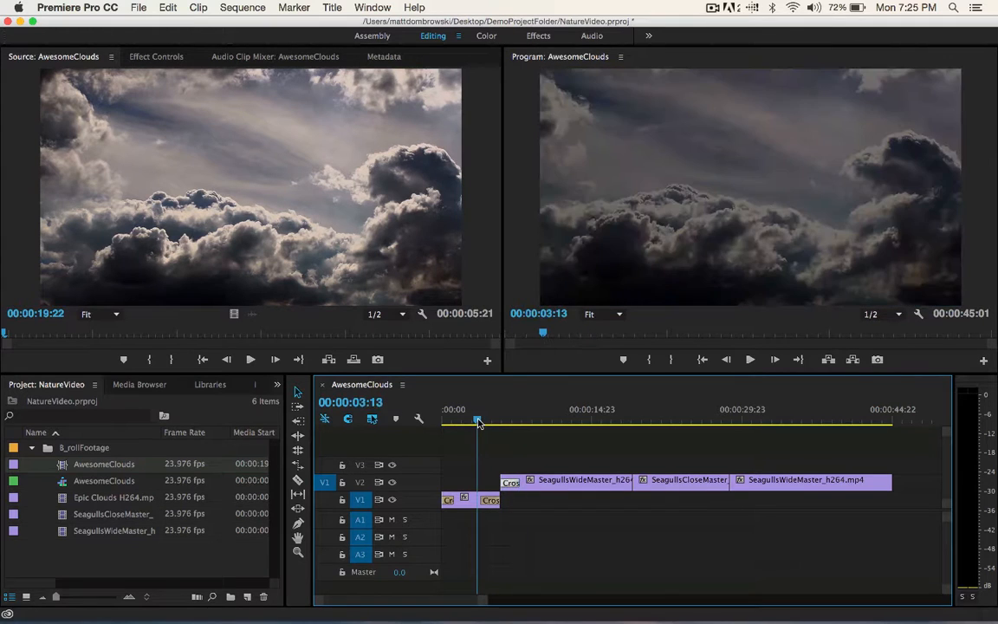
key(space)
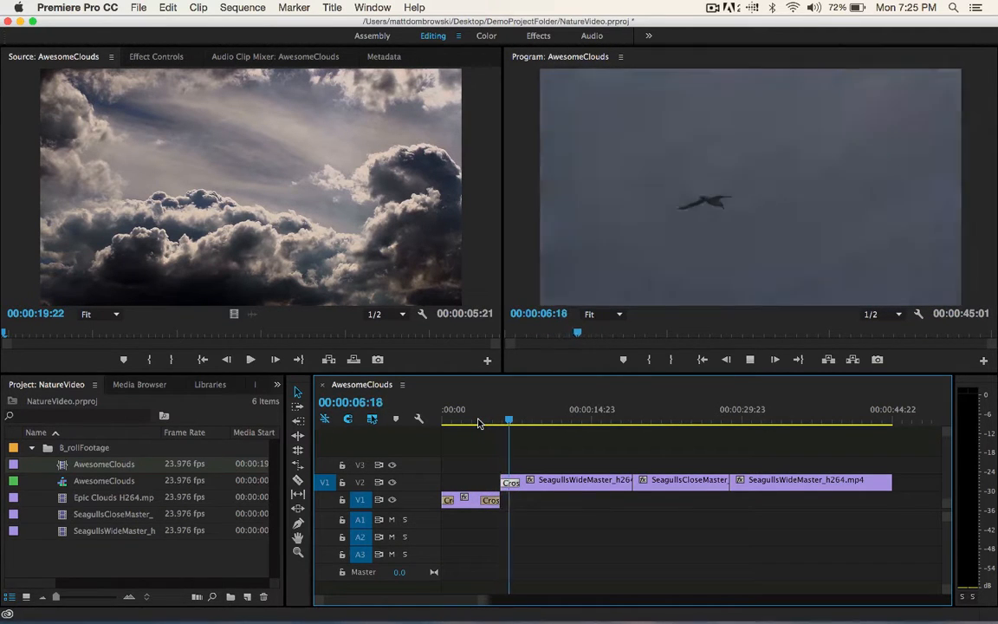
key(space)
- Try moving the clouds clip and the first seagull clip up one track with the Track Select Backward tool, and undo it
click(544, 487)
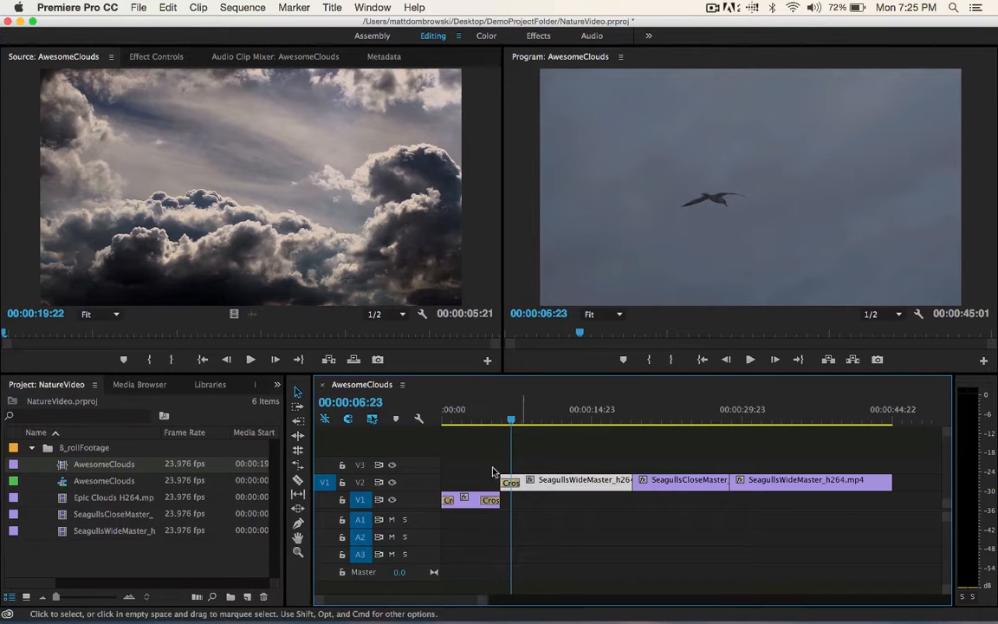
click(298, 422)
drag(603, 480, 513, 480)
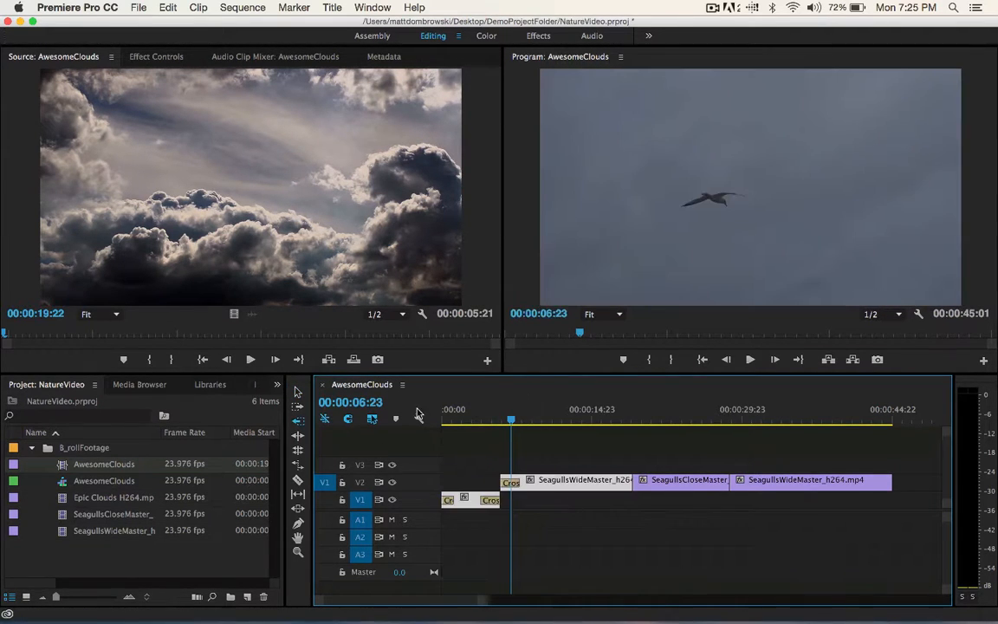
key(v)
click(574, 484)
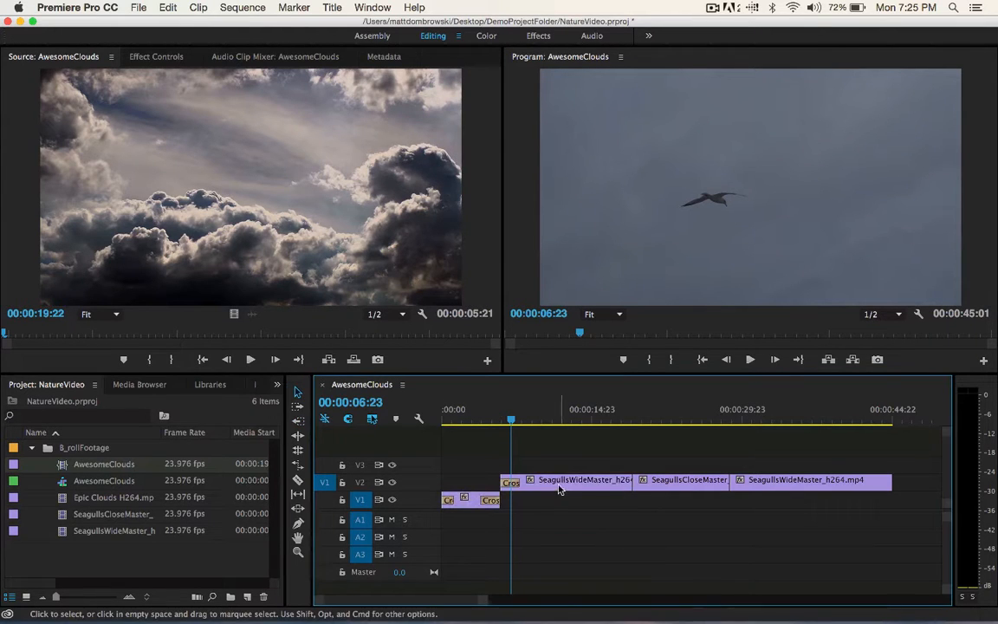
click(300, 421)
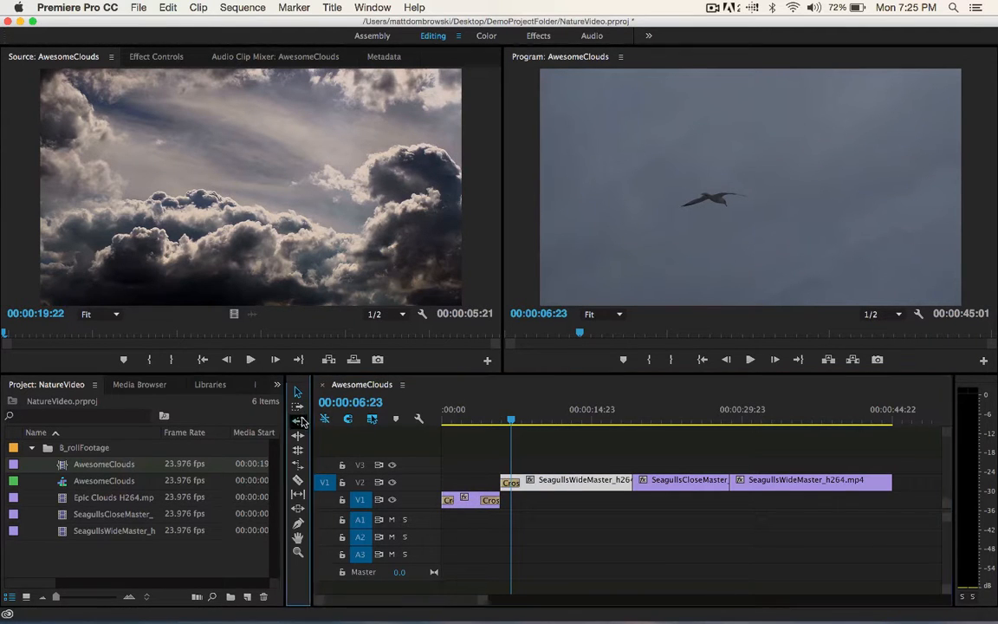
drag(547, 481, 548, 464)
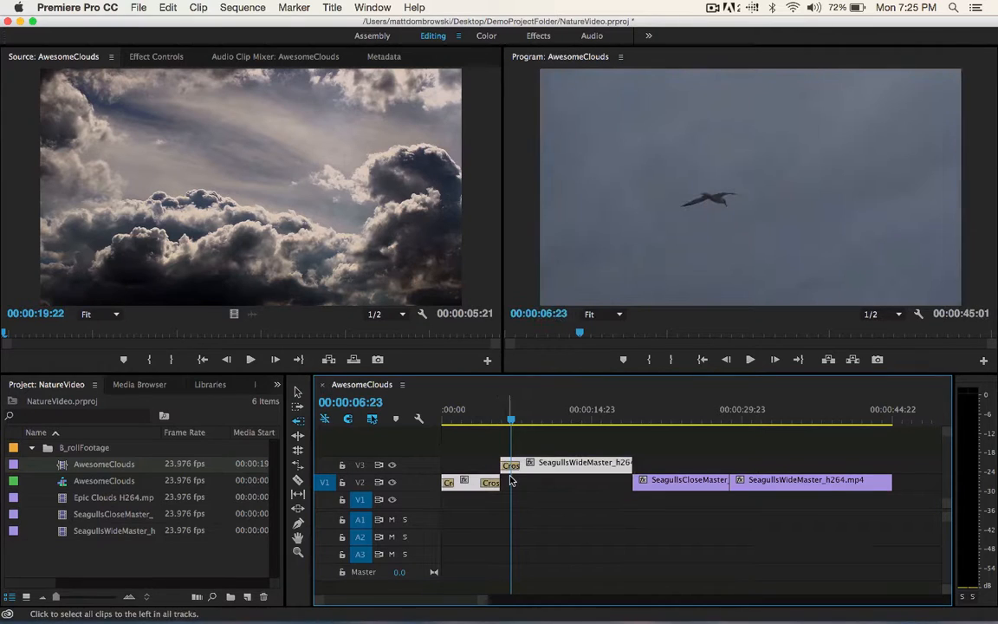
key(super+z)
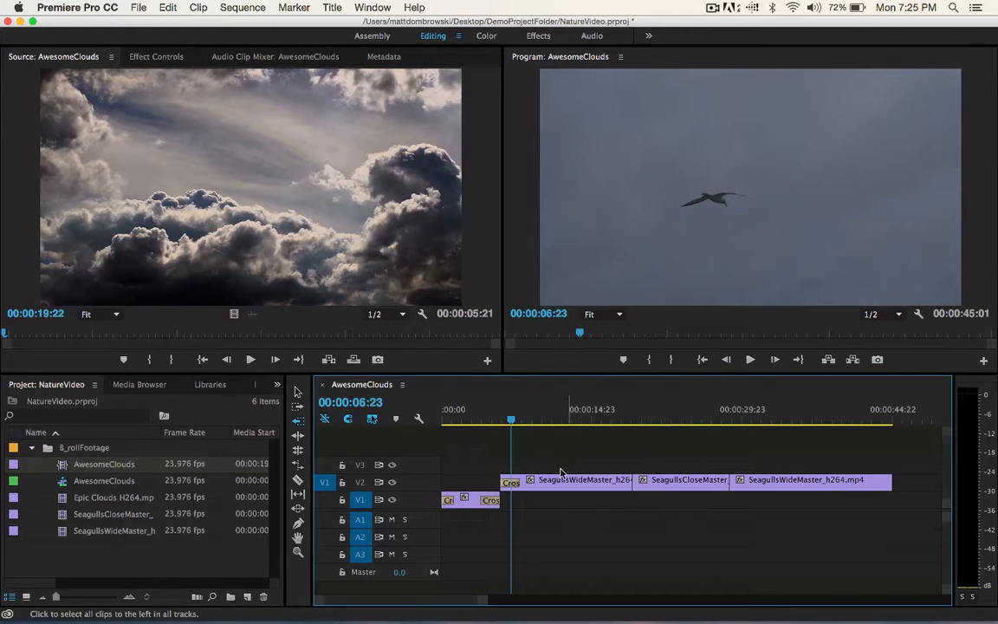
- Move the three seagull clips on V2 two seconds earlier to overlap their opening dissolve with the clouds clip's closing dissolve, and play the overlap
click(292, 392)
click(576, 482)
shift+click(685, 482)
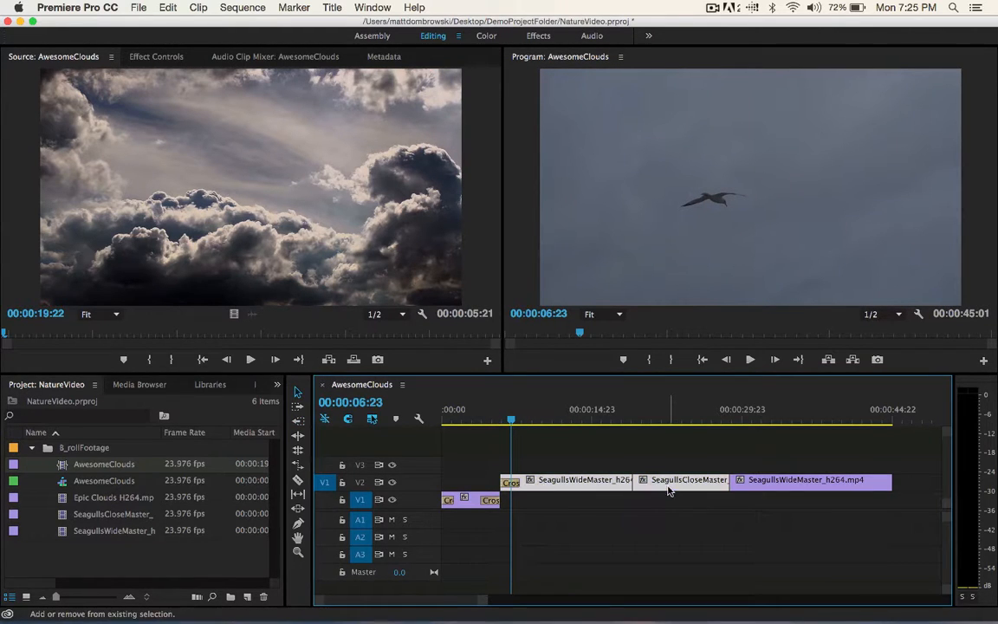
shift+click(732, 485)
mouse_move(581, 482)
mouse_down()
mouse_move(548, 482)
mouse_move(561, 483)
mouse_up()
mouse_move(472, 425)
mouse_down()
mouse_move(523, 435)
mouse_move(474, 433)
mouse_up()
key(space)
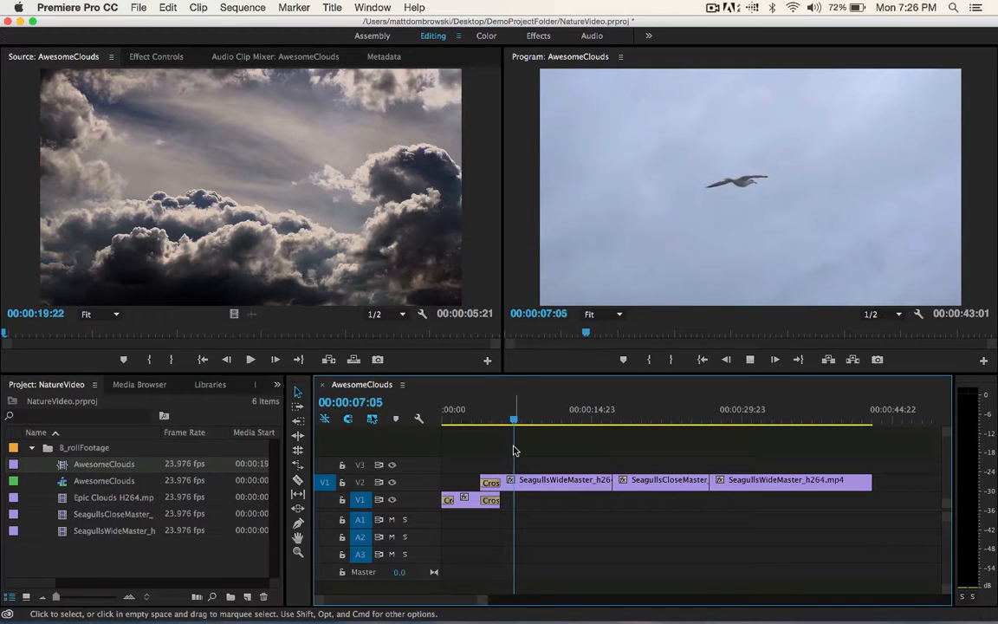
key(space)
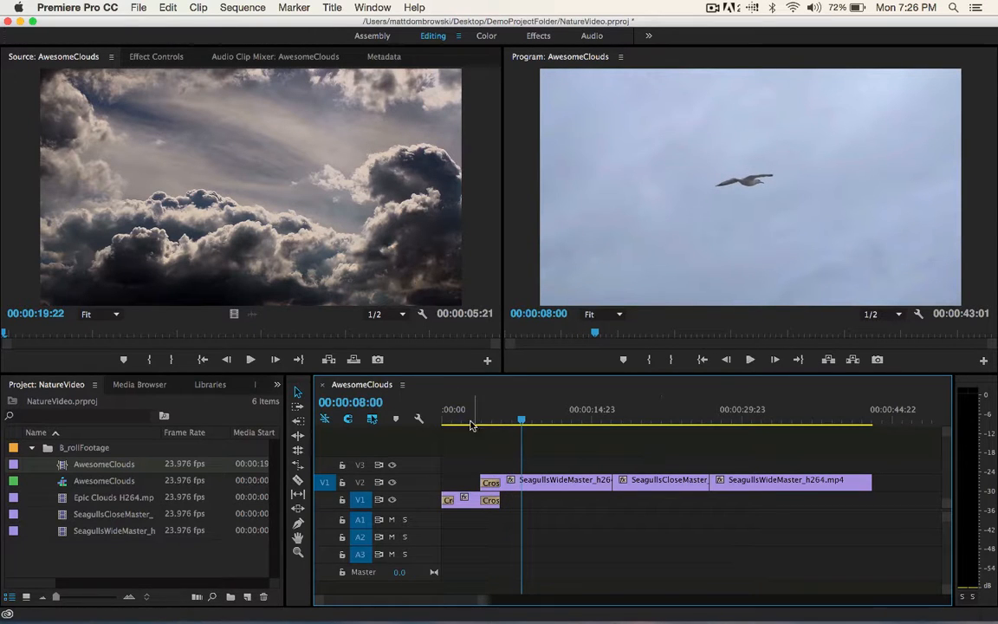
- Look through the application's commands and their keyboard shortcuts, including the Clip category of the Keyboard Shortcuts list, and leave them unchanged
click(239, 6)
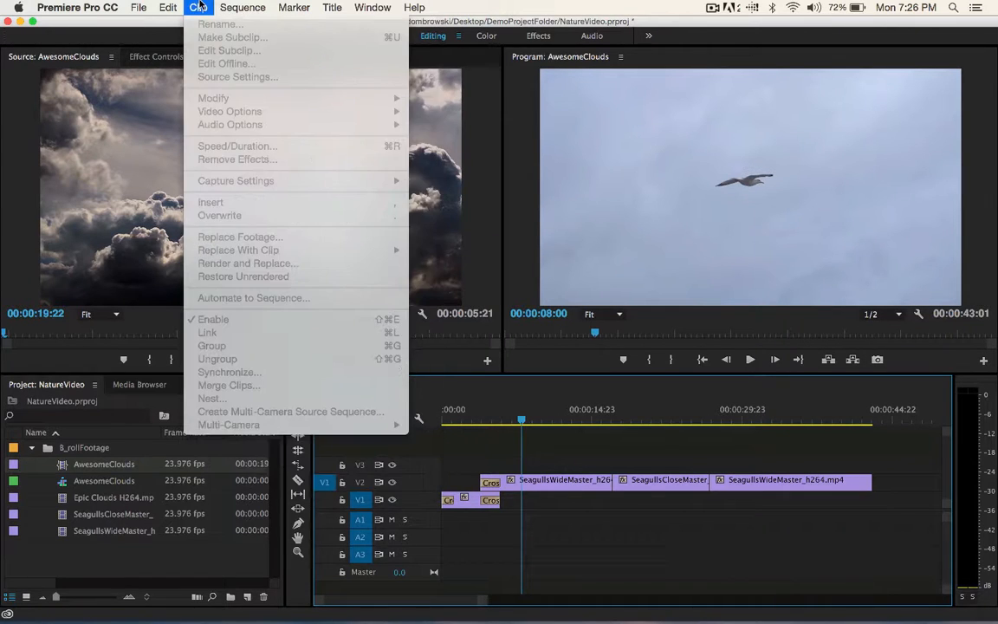
mouse_move(171, 5)
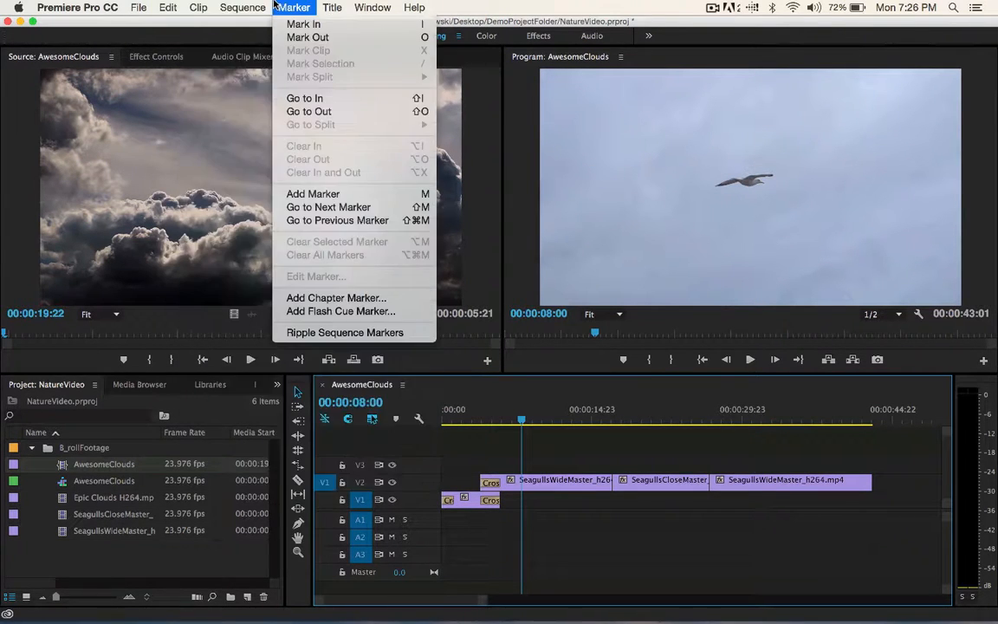
mouse_move(270, 5)
mouse_move(141, 9)
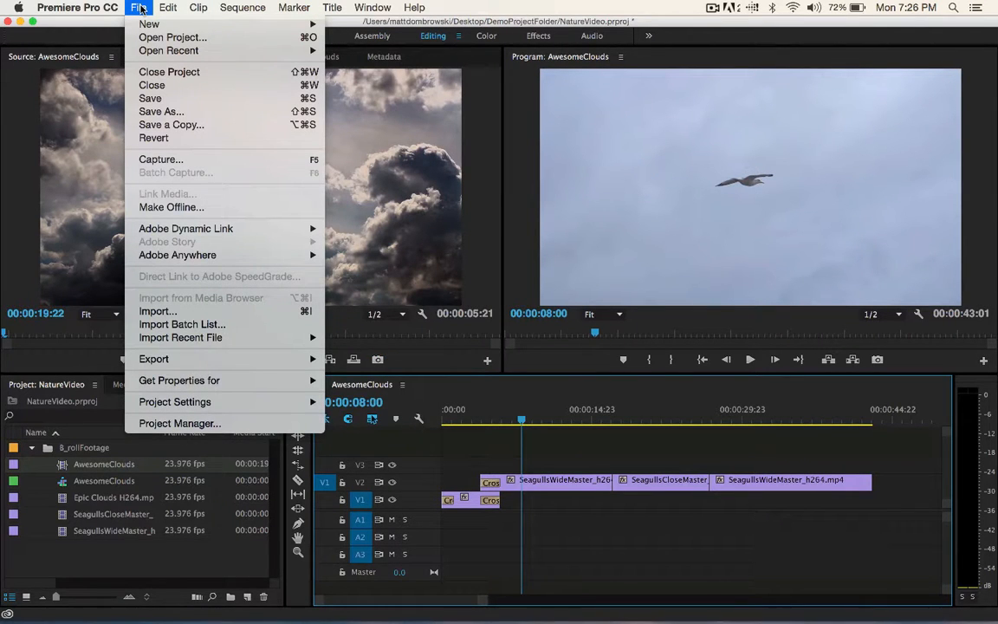
mouse_move(77, 8)
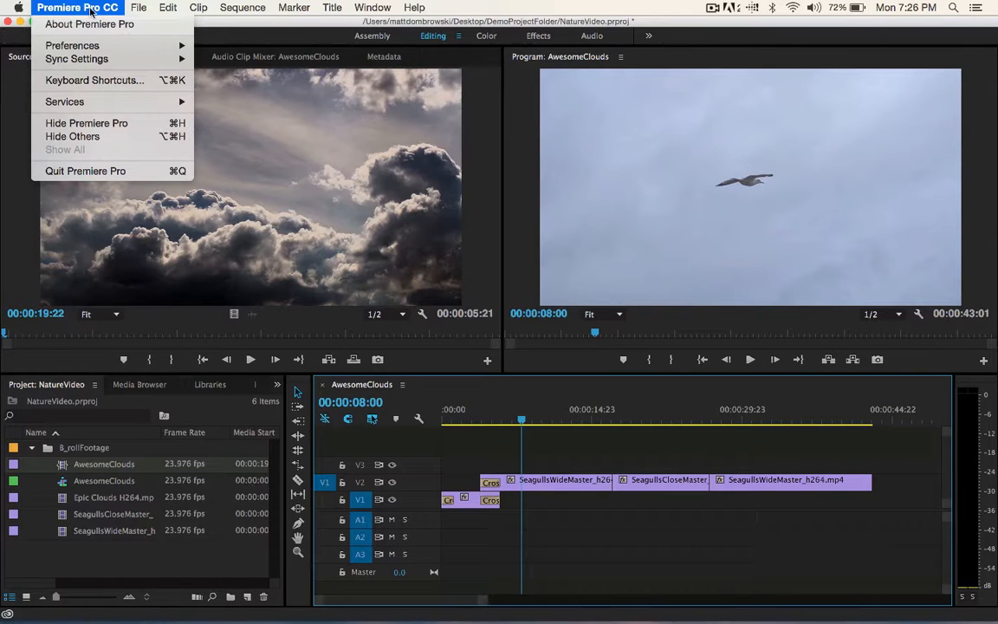
click(95, 80)
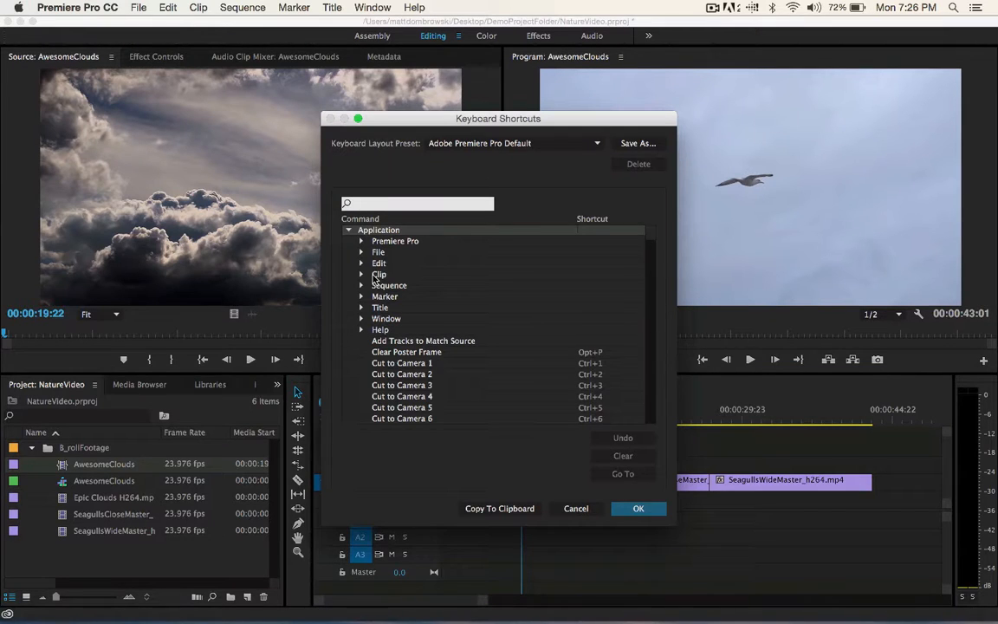
click(361, 275)
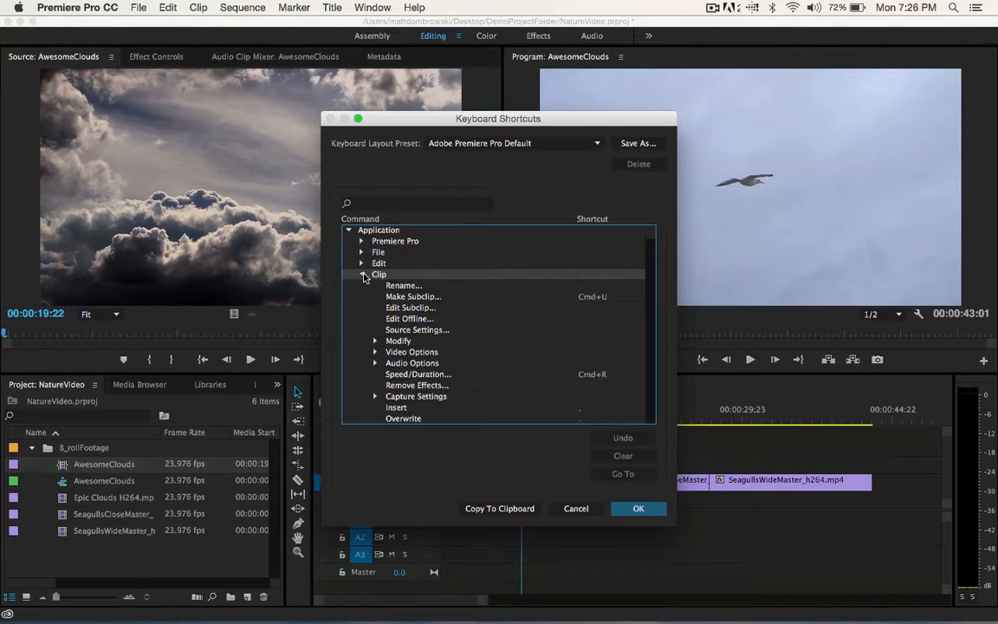
click(363, 275)
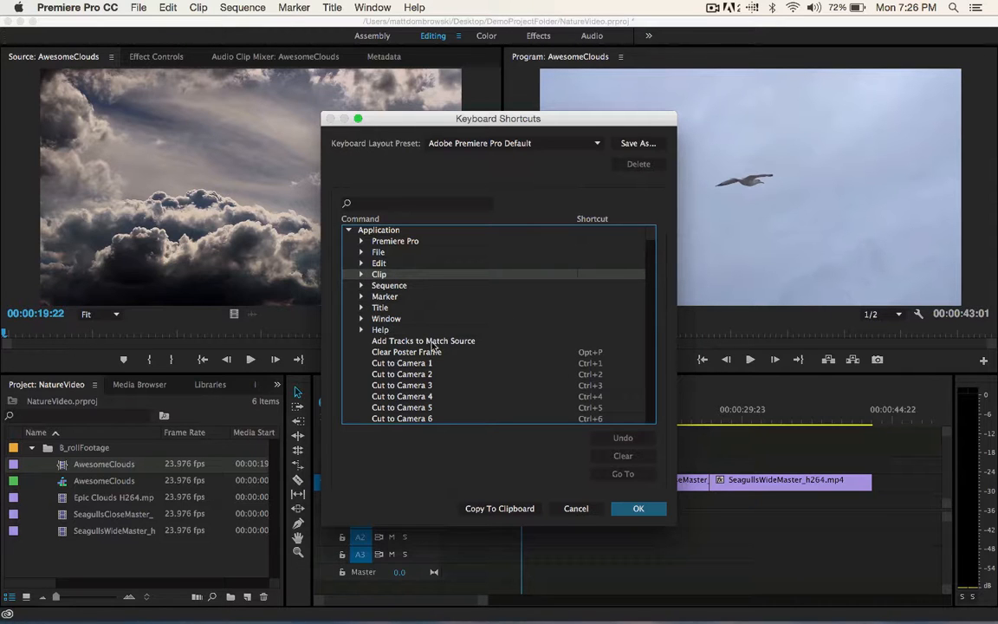
click(576, 508)
- Scrub to 00:00:40:10 and apply the default cross dissolve at the end of the last seagull clip on V2
drag(522, 428, 848, 422)
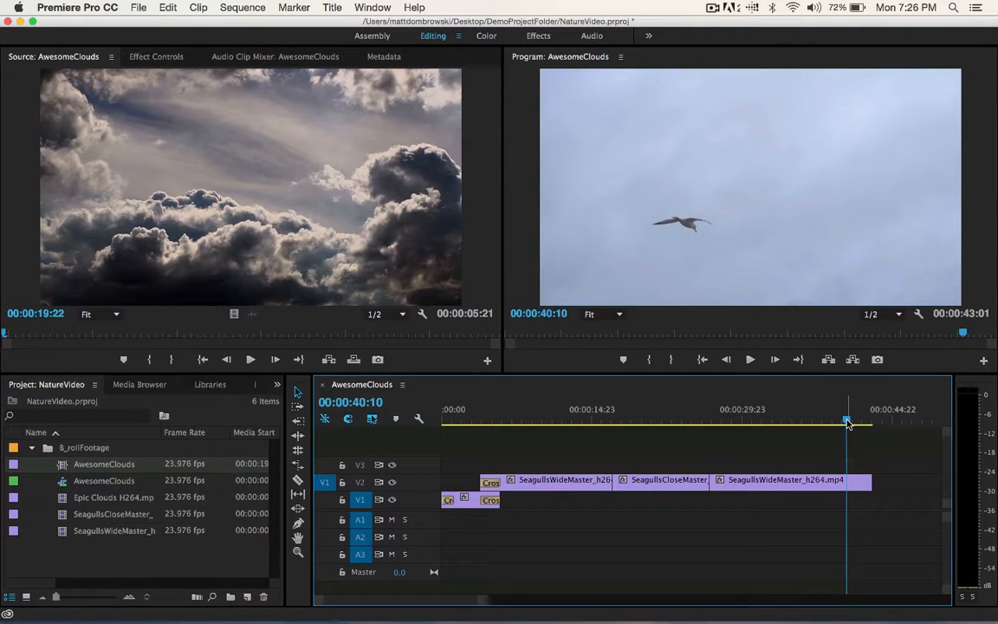
click(847, 479)
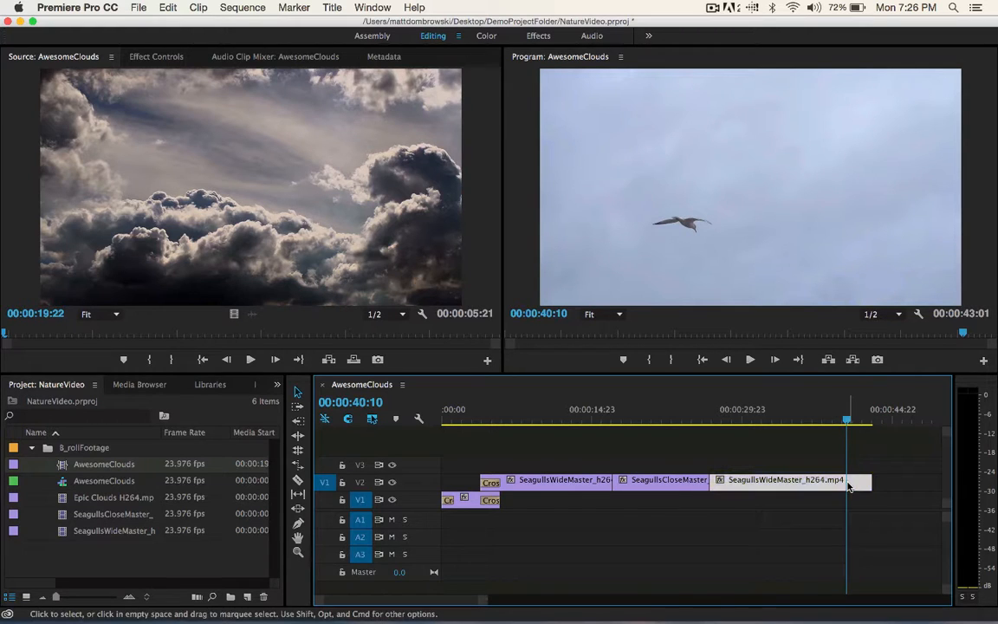
key(super+d)
- Lengthen the cross dissolve at the end of the last seagull clip through its transition duration
click(864, 482)
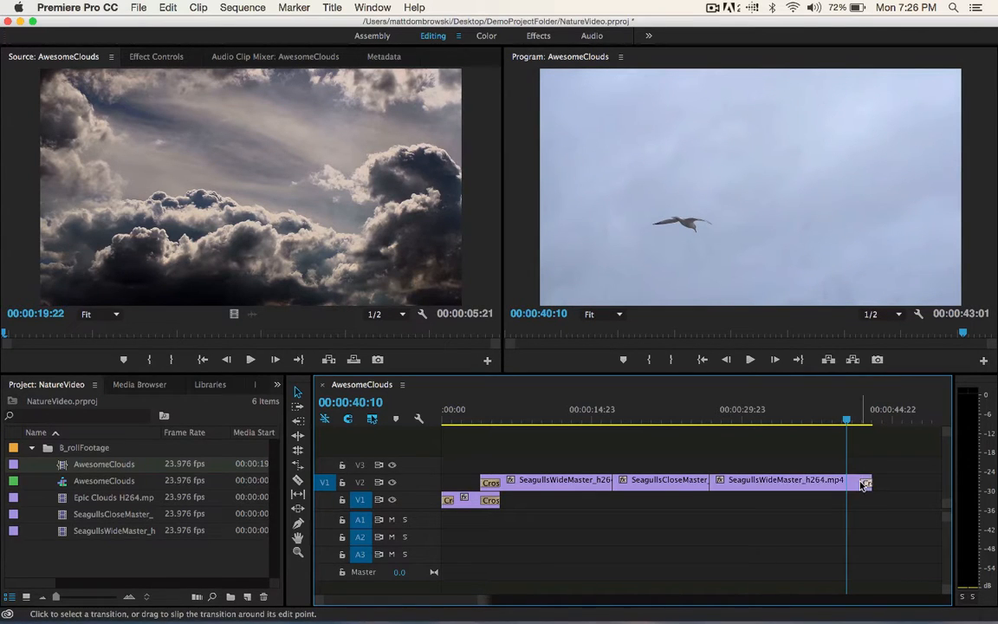
drag(863, 483, 863, 484)
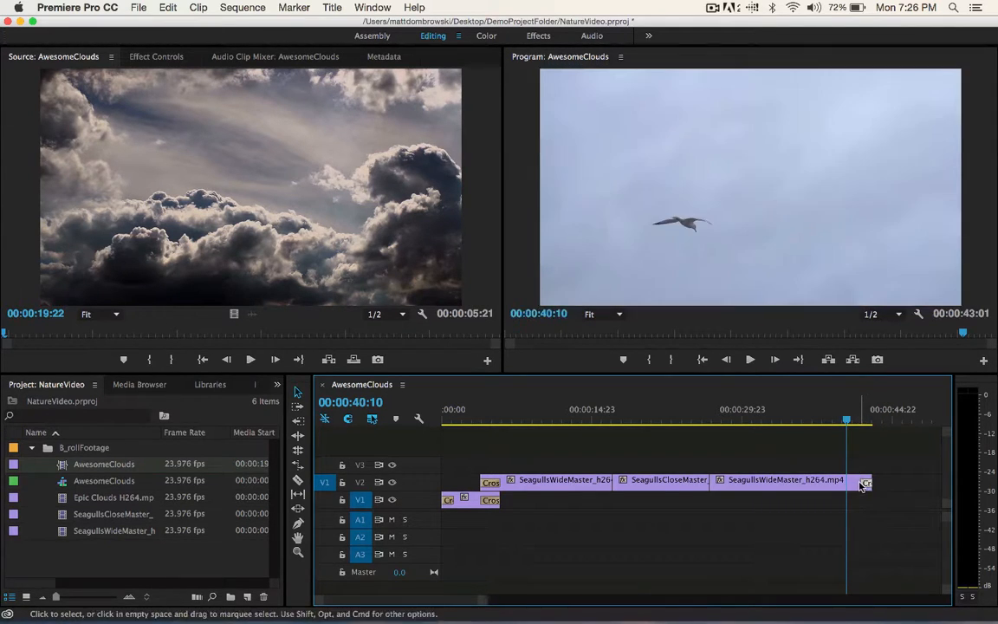
double_click(863, 484)
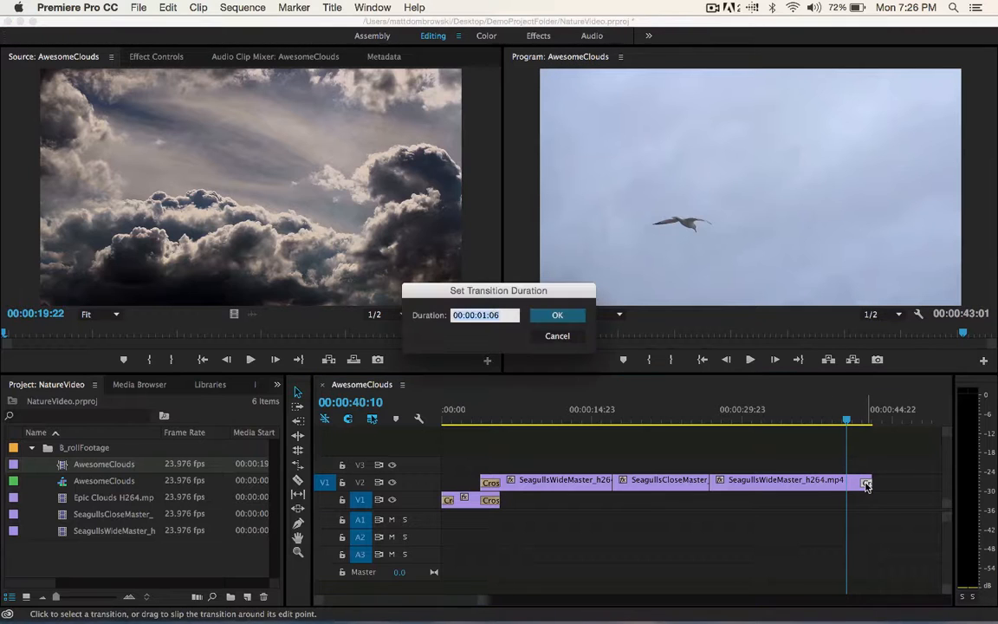
click(482, 316)
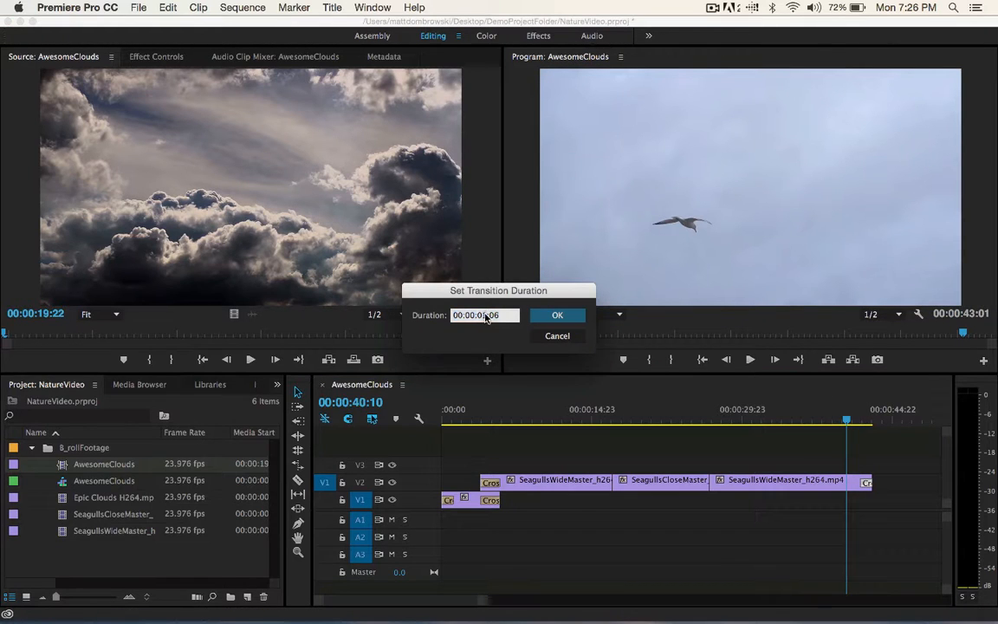
key(Return)
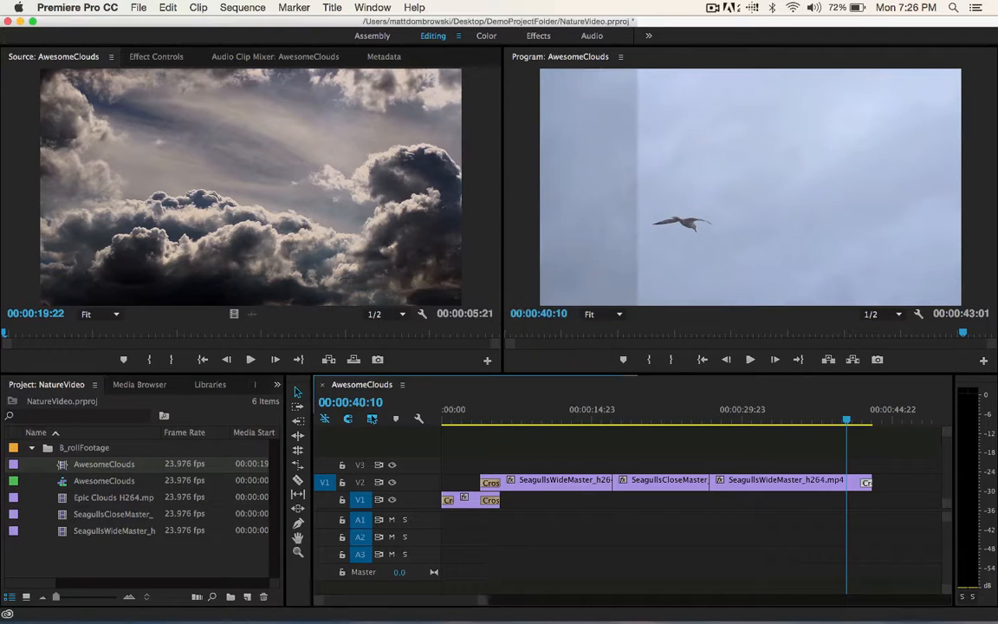
- Scrub through the AwesomeClouds sequence, park the playhead at 00:00:44:17 beyond the last clip, and save the project
drag(846, 418, 489, 443)
drag(847, 447, 888, 457)
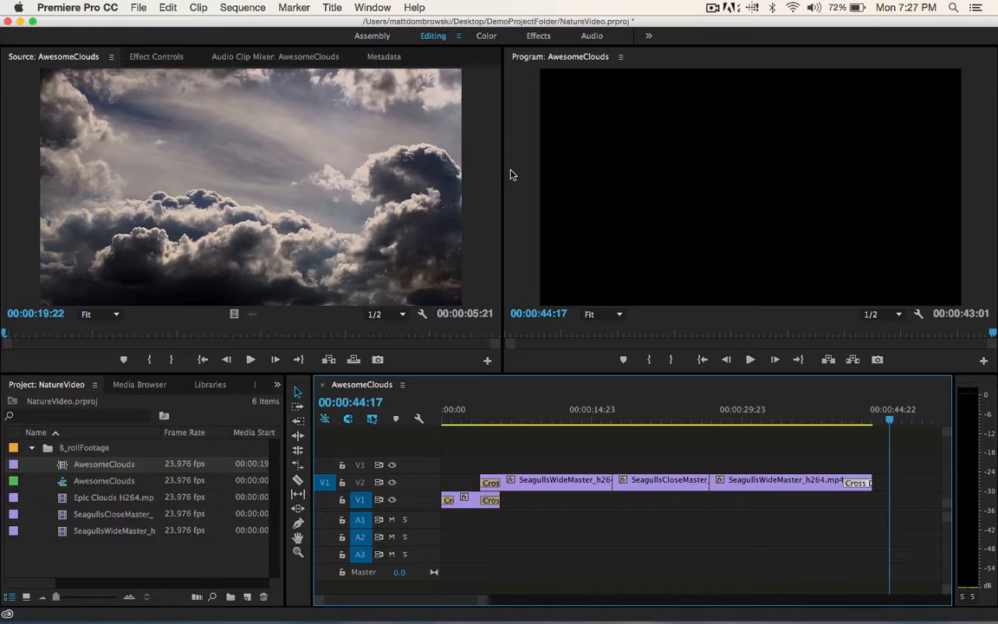
click(139, 7)
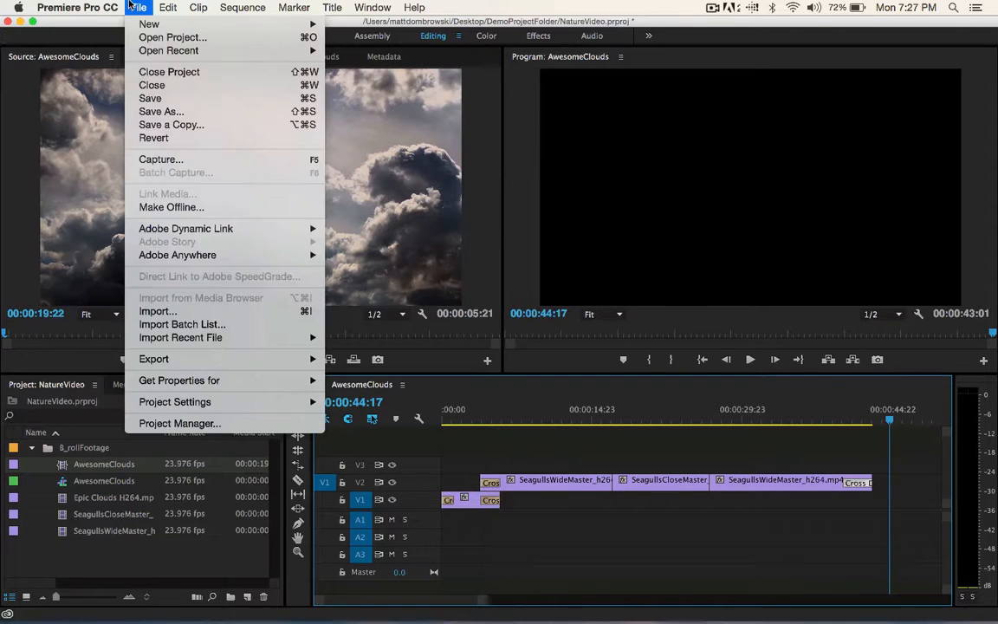
click(168, 99)
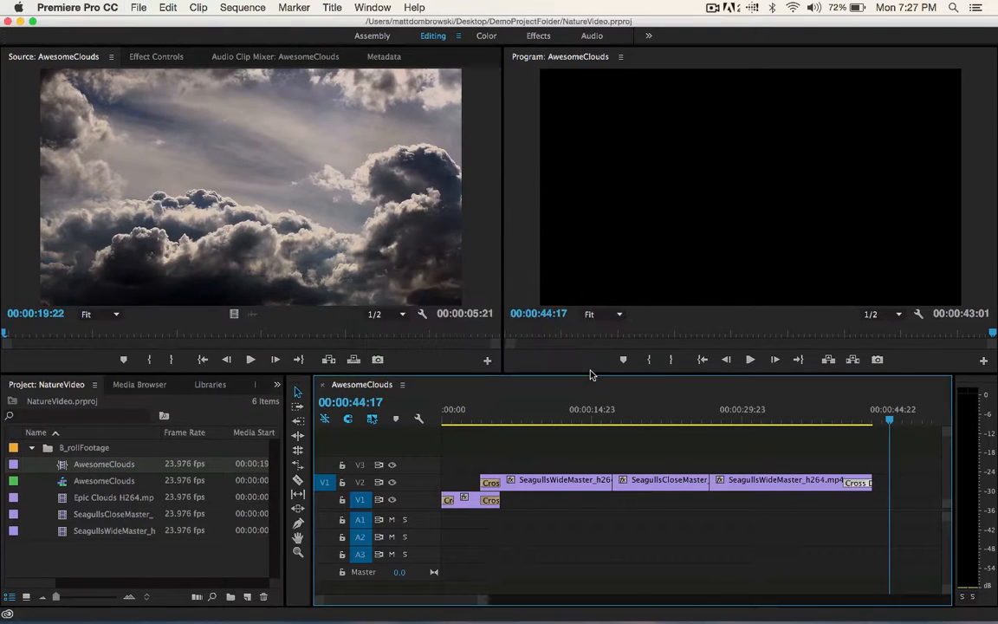
- Open the media export settings for the AwesomeClouds sequence and compare the source and output previews
click(138, 7)
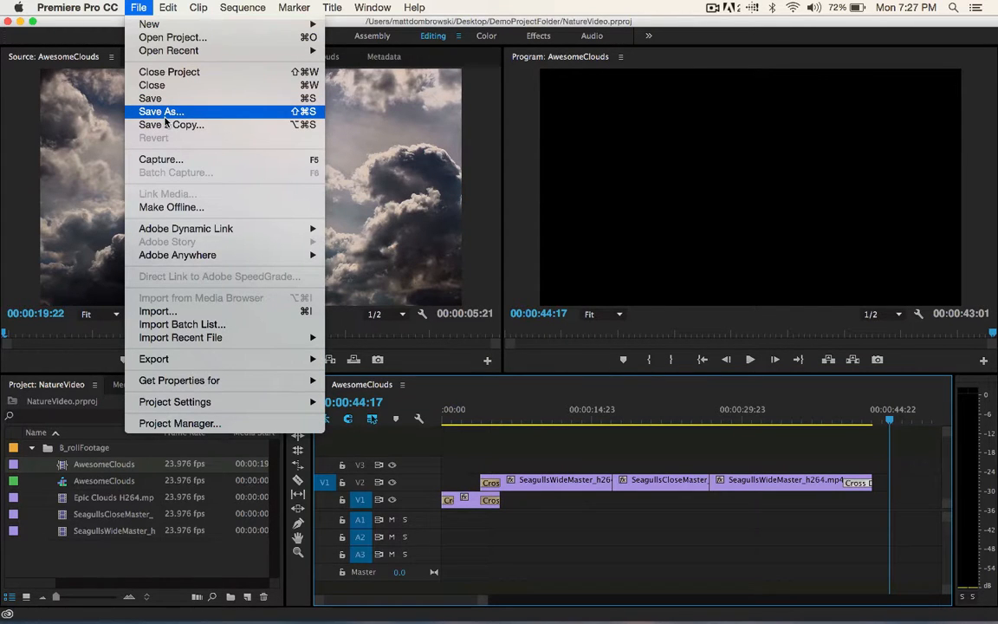
mouse_move(191, 361)
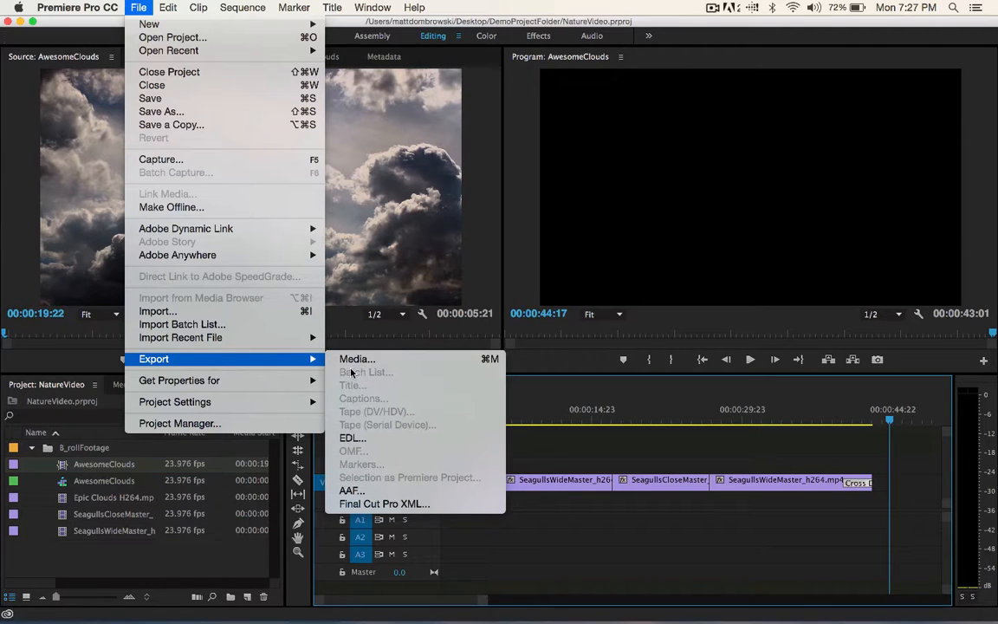
click(491, 362)
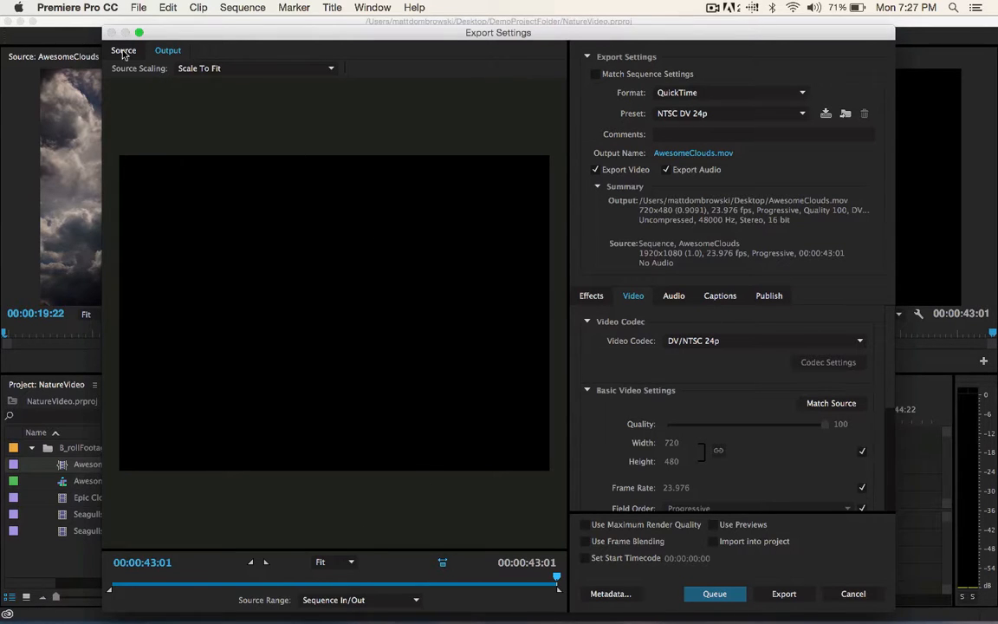
click(206, 69)
click(121, 50)
click(124, 52)
click(161, 49)
click(128, 52)
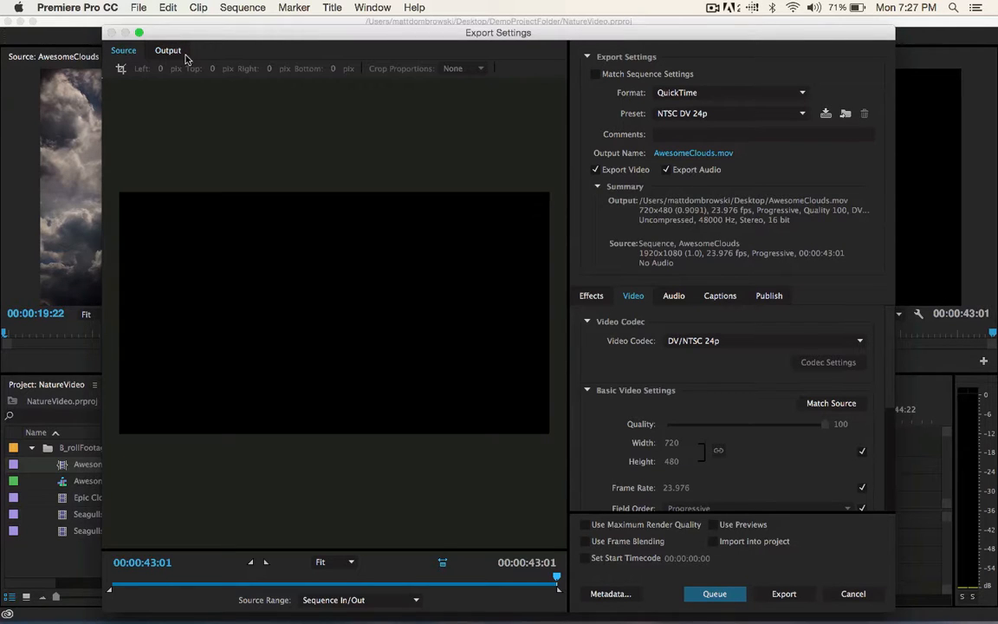
click(170, 52)
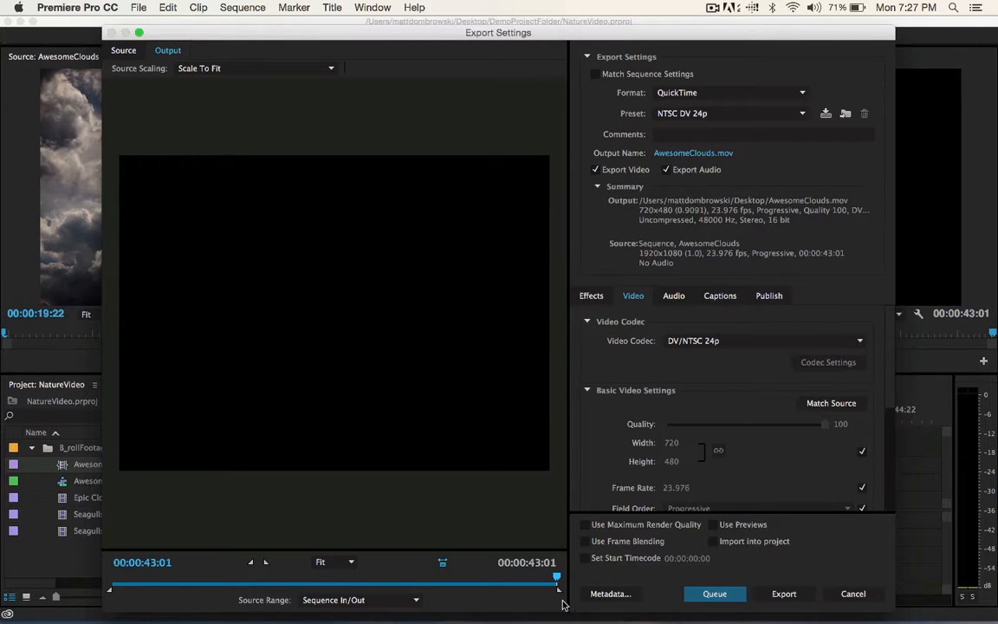
- Set the export source range to Entire Sequence and scrub the export preview from its start to its end
drag(557, 583, 95, 585)
click(377, 599)
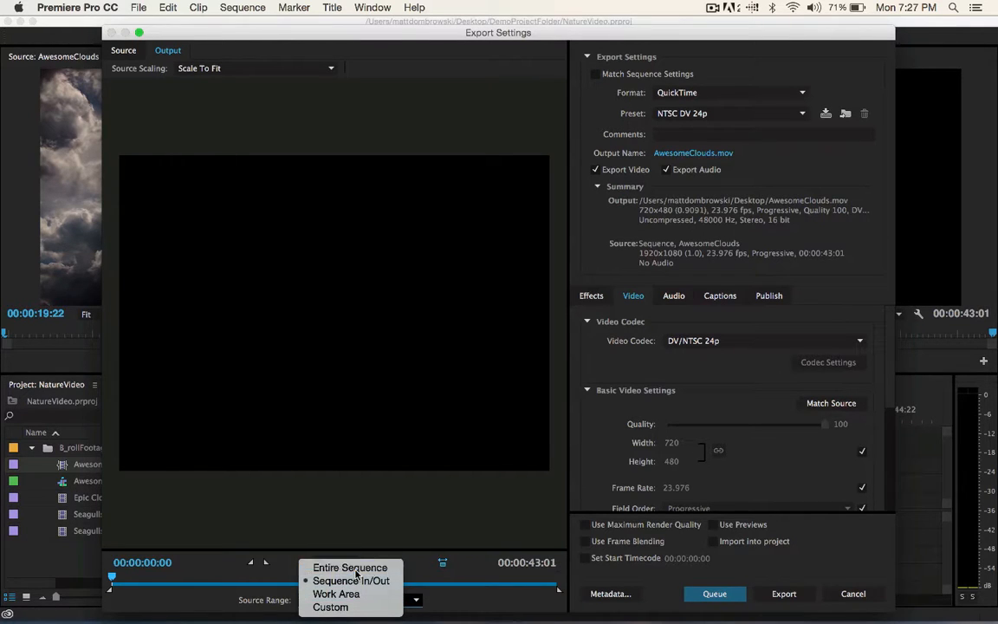
click(354, 568)
drag(122, 578, 559, 594)
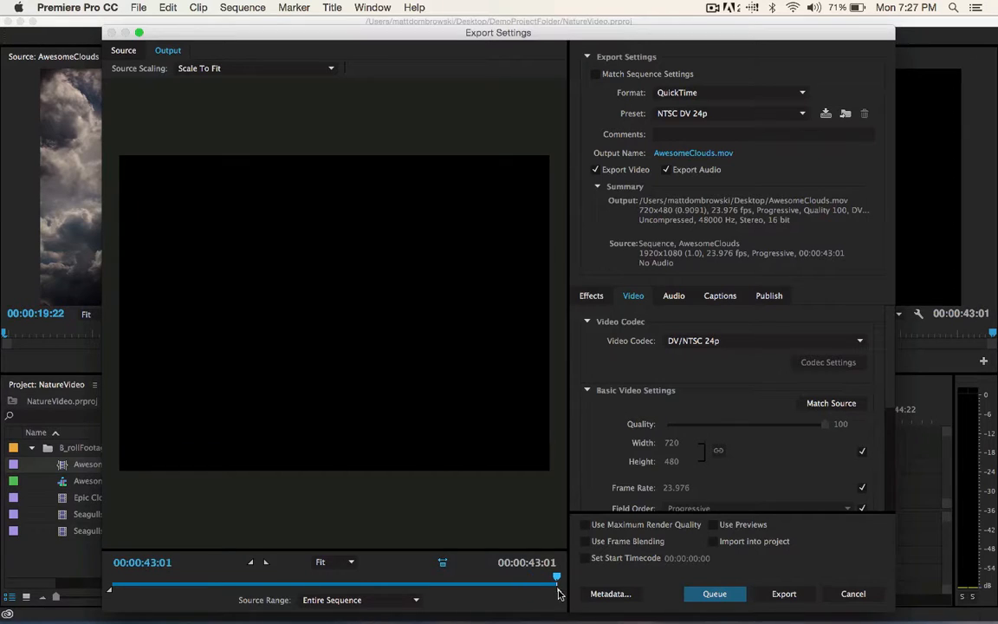
- Review the source range options, check the timeline behind the export settings, and scrub the export preview back to 00:00:00:00
click(366, 600)
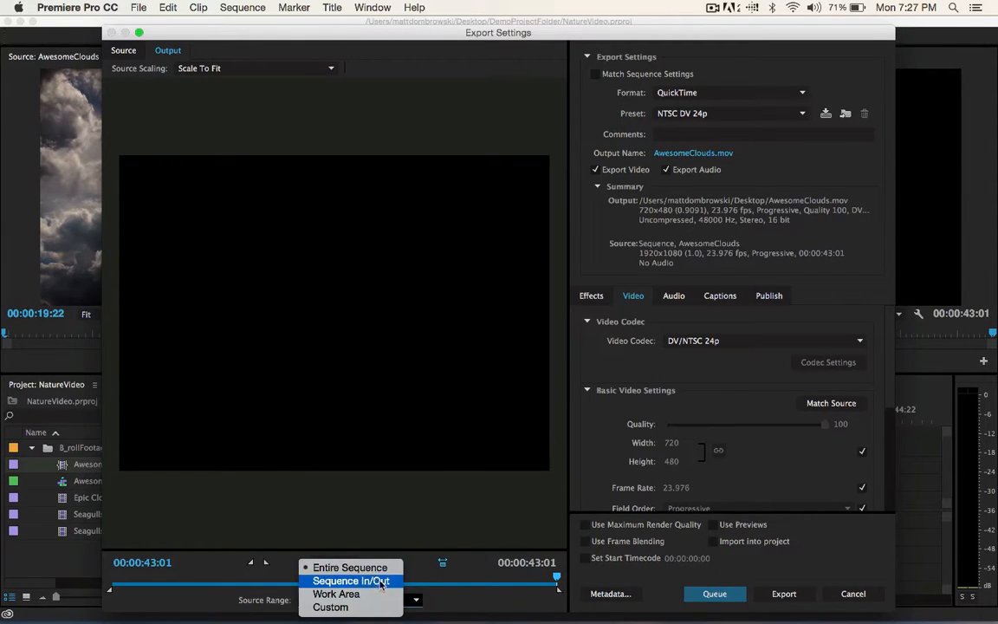
click(940, 508)
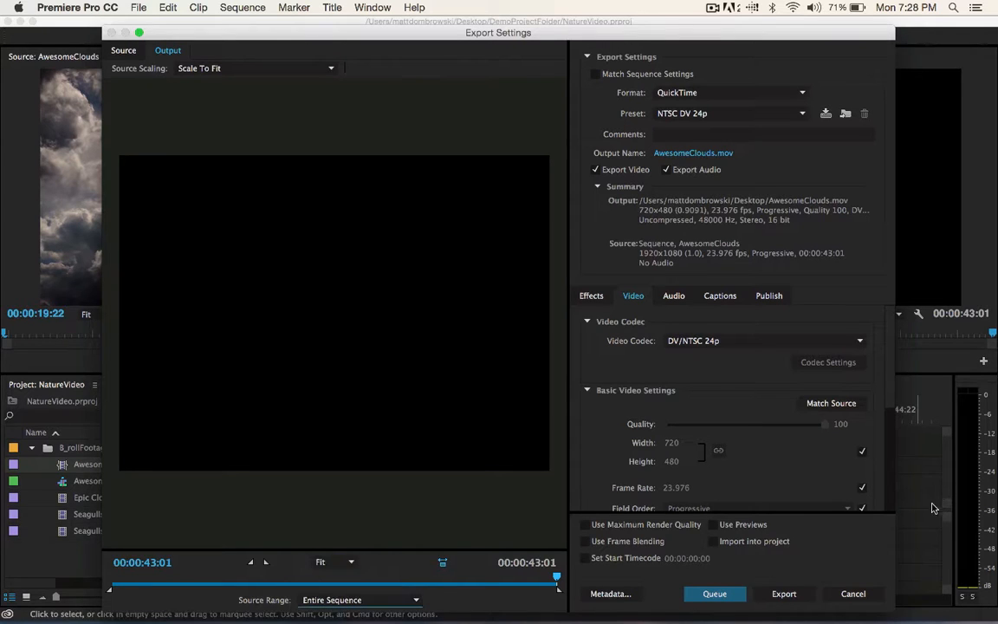
drag(646, 38, 220, 33)
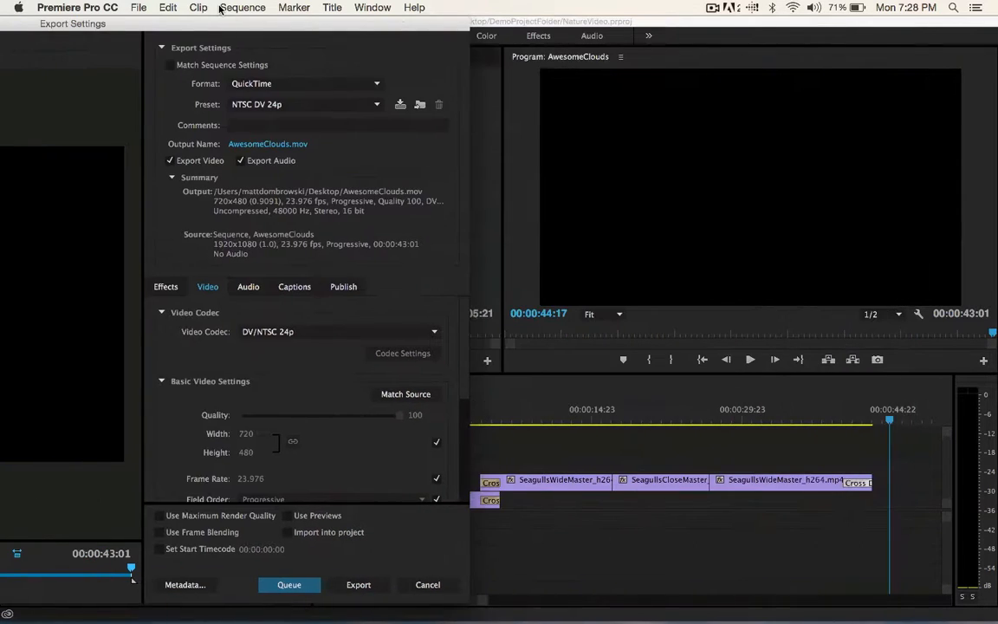
drag(320, 26, 774, 7)
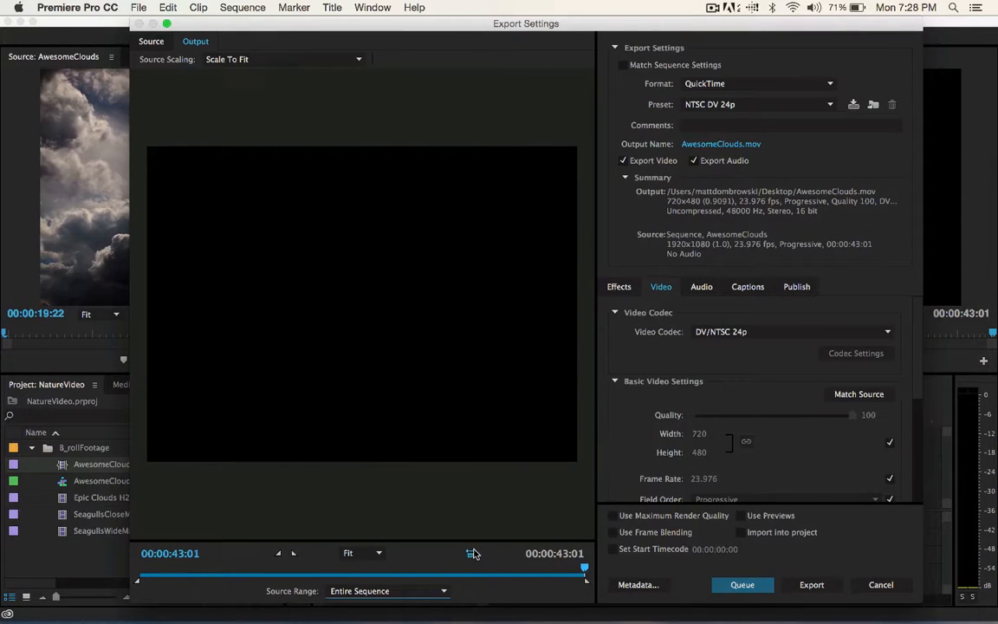
click(439, 596)
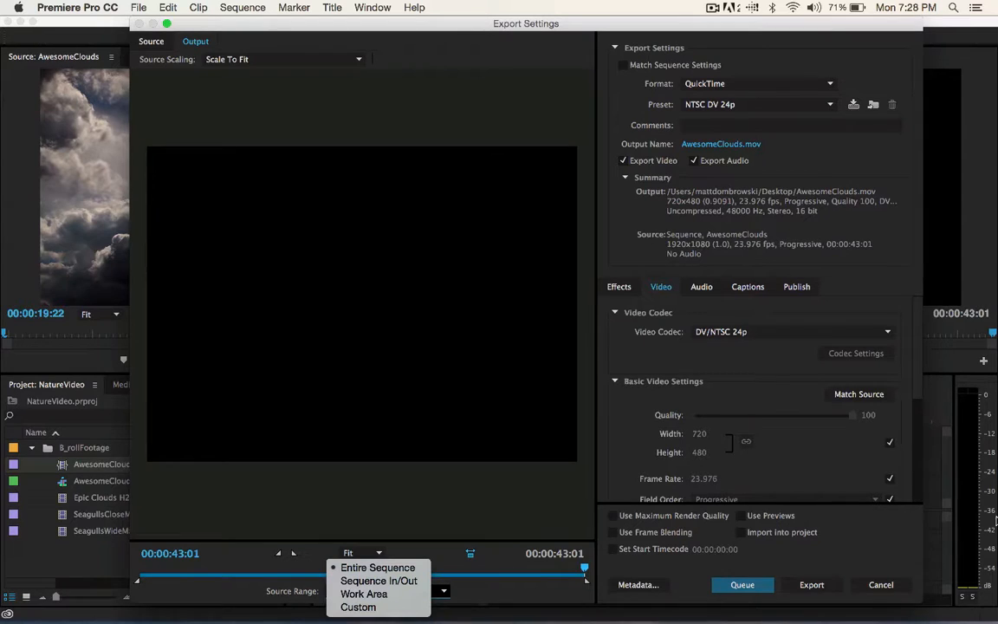
click(525, 591)
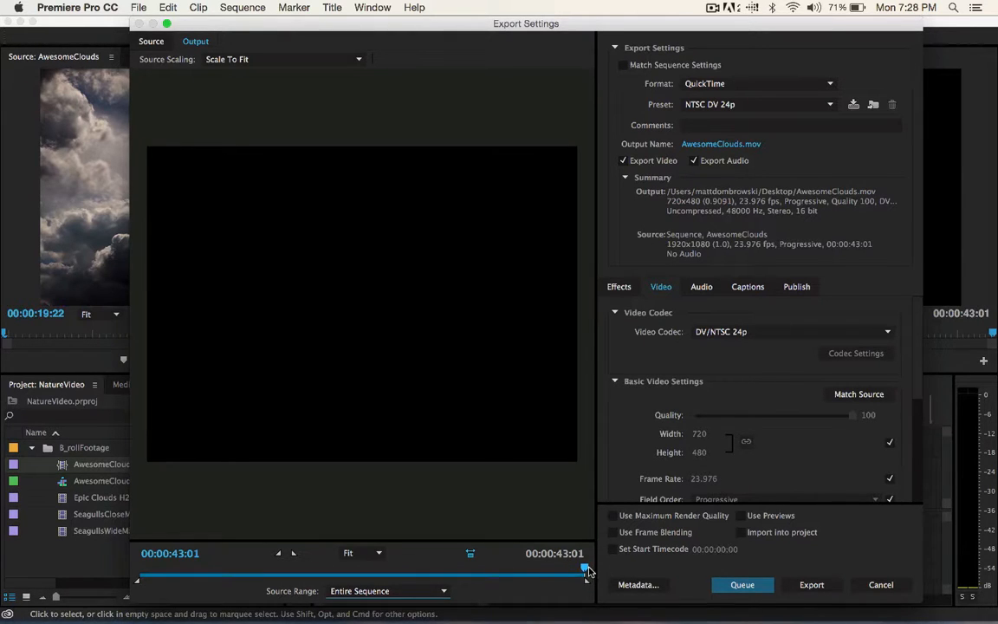
drag(585, 568, 136, 596)
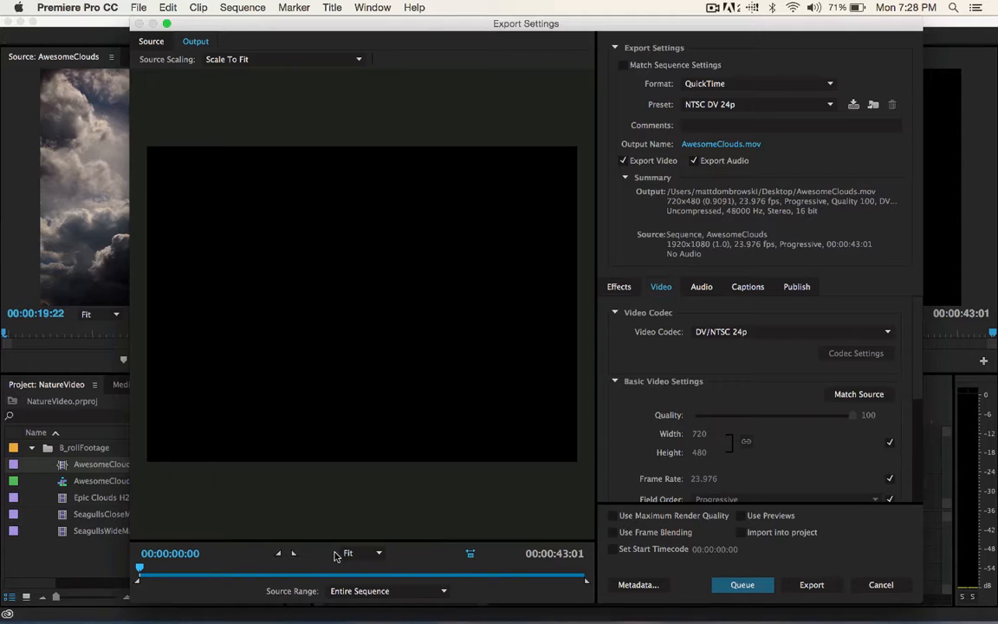
mouse_move(149, 574)
mouse_down()
mouse_move(205, 574)
mouse_move(132, 577)
mouse_up()
- Set the export format to H.264 with the Match Source - High bitrate preset, leave Match Sequence Settings off, and close the export settings
drag(921, 365, 912, 296)
click(622, 65)
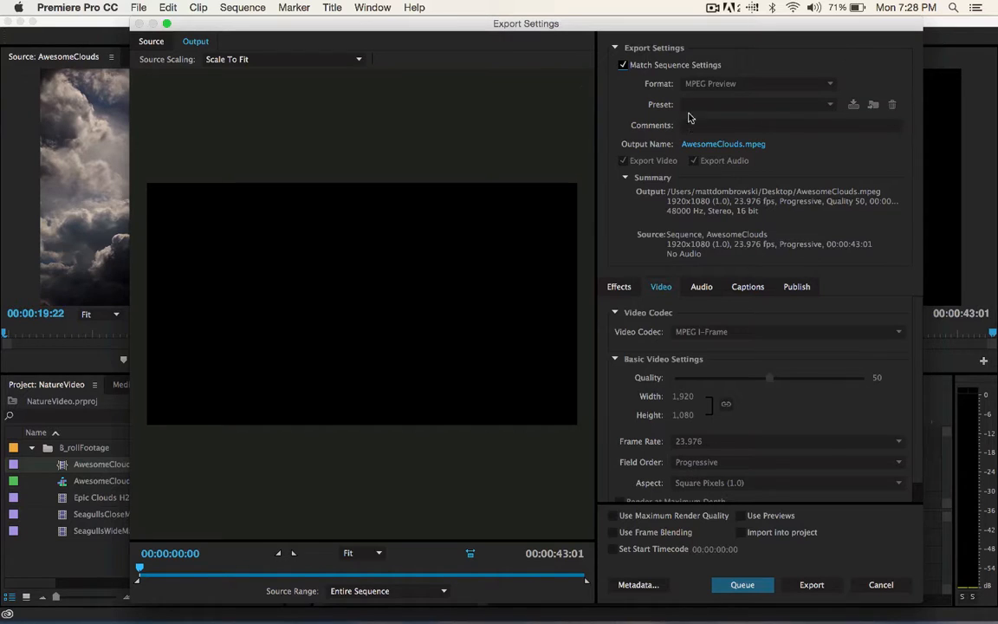
click(622, 65)
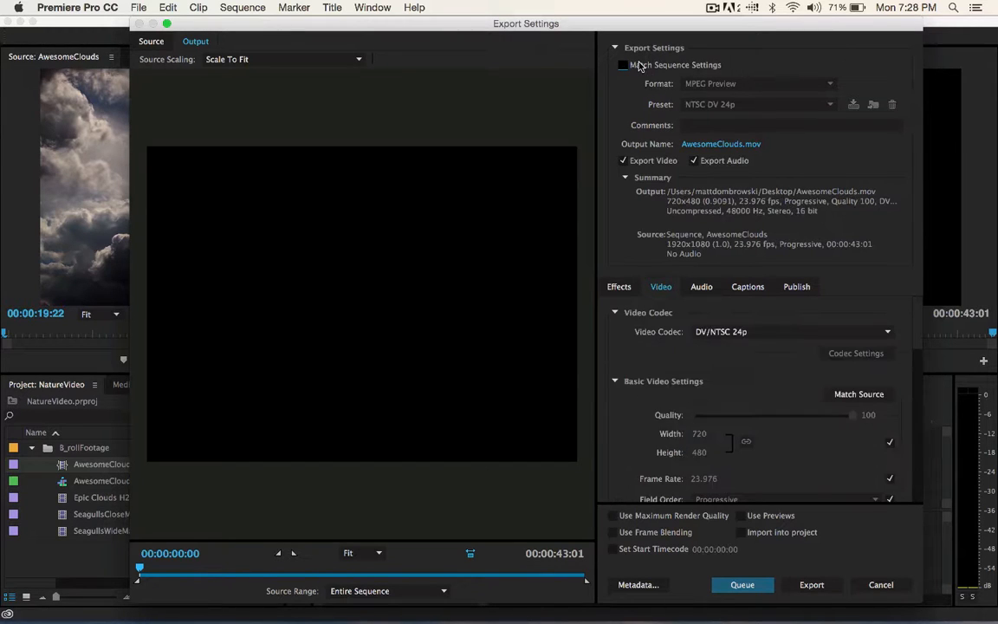
click(762, 83)
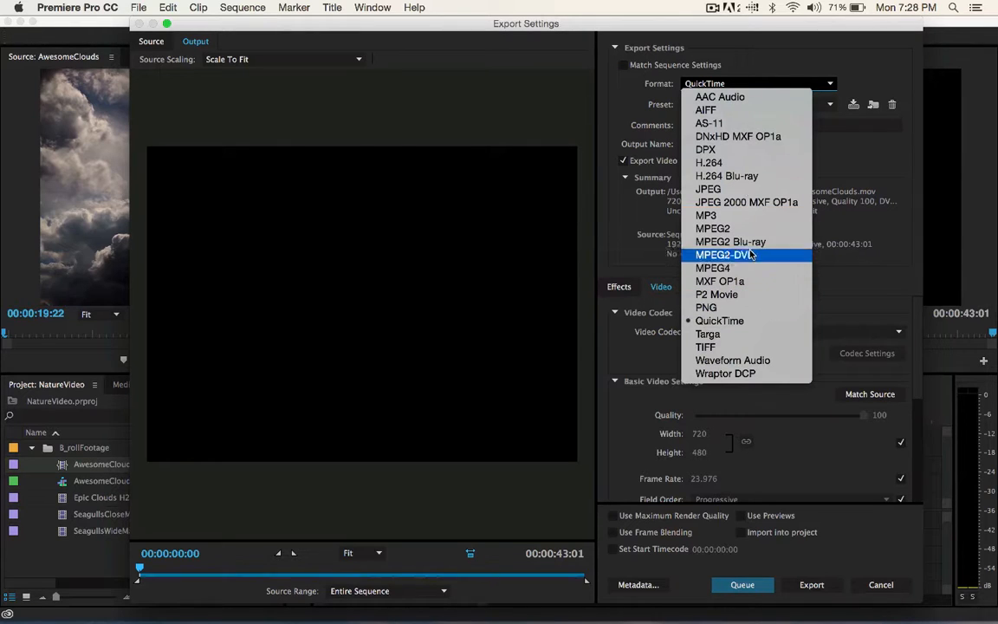
click(702, 164)
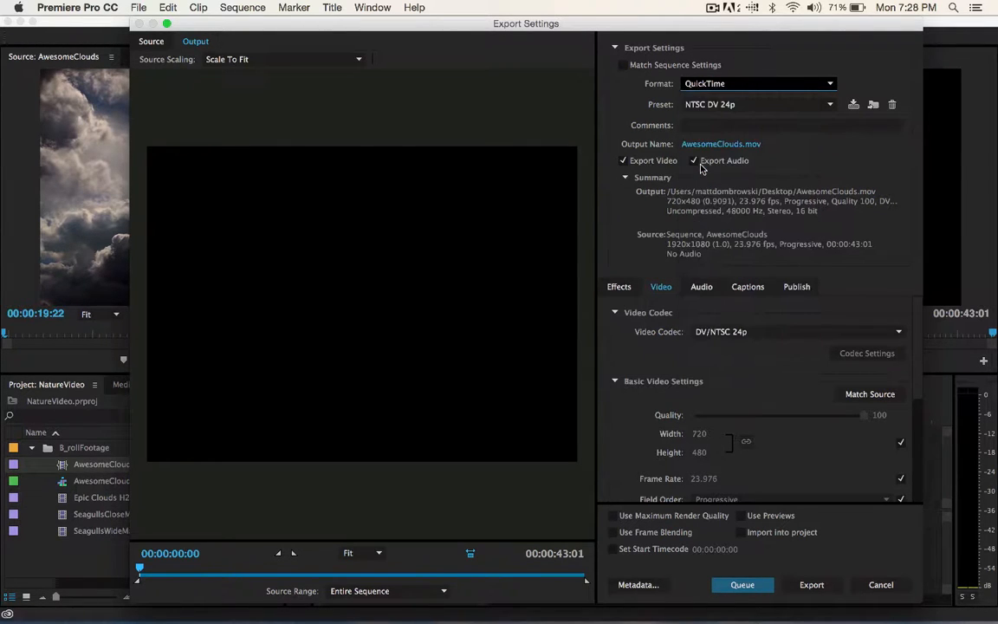
click(724, 105)
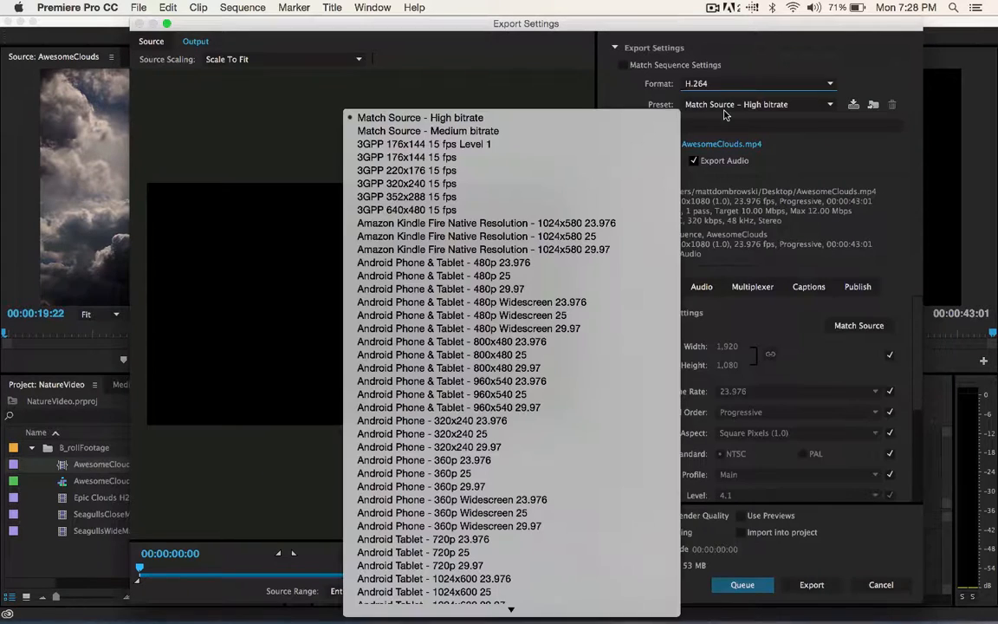
click(488, 121)
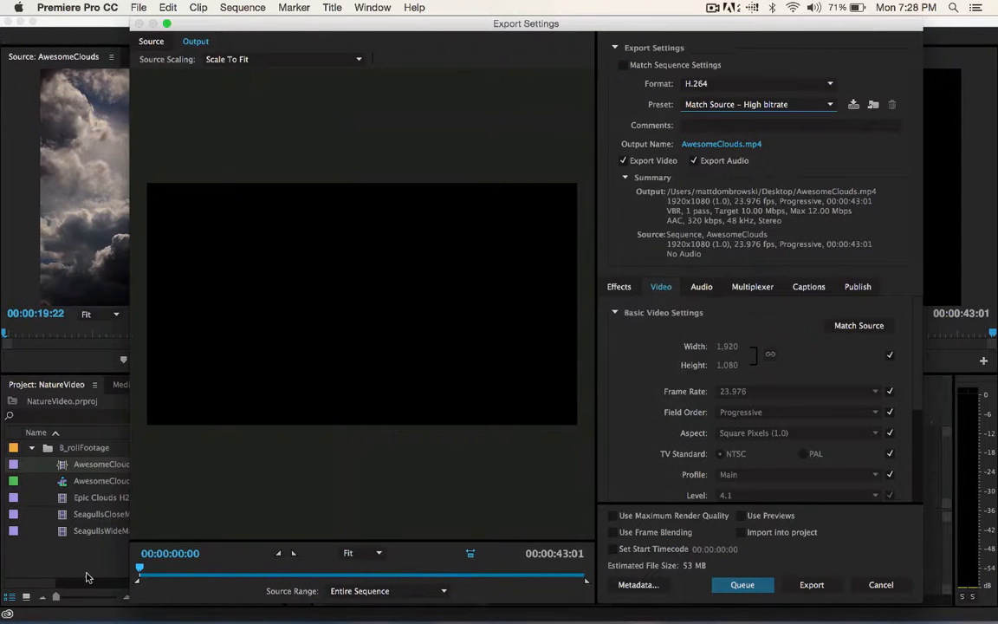
drag(138, 570, 49, 568)
key(Return)
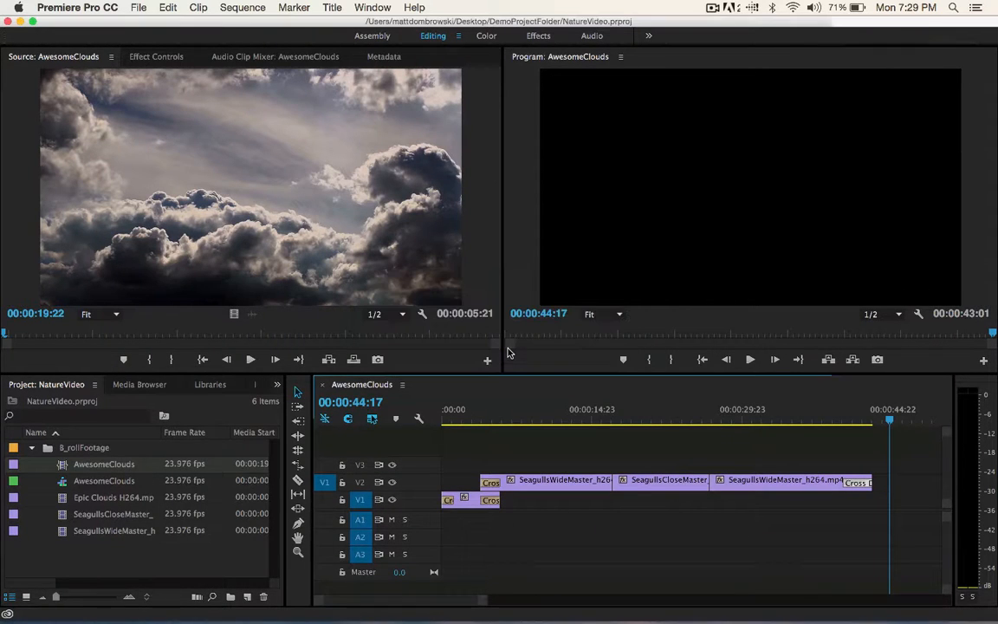
- Reopen the media export settings, set the source range to Entire Sequence, and check the output file's name and save location
click(150, 6)
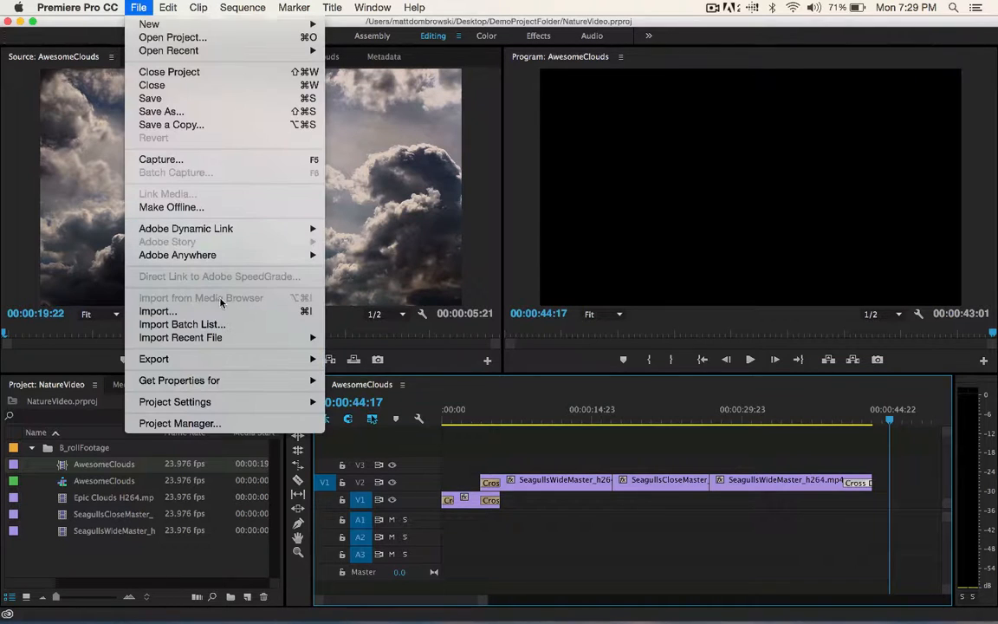
mouse_move(256, 359)
click(385, 358)
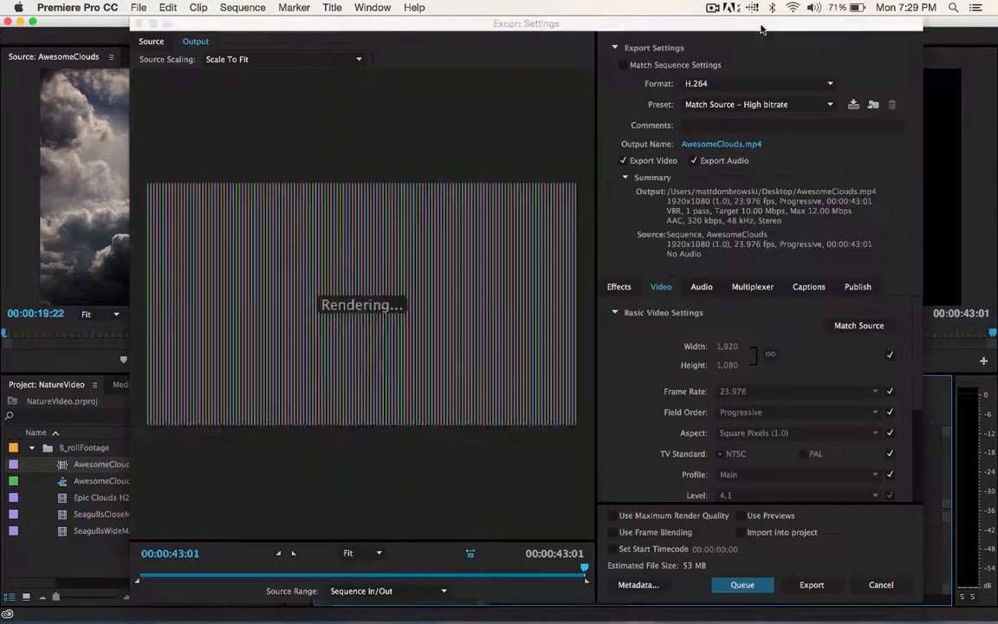
click(408, 591)
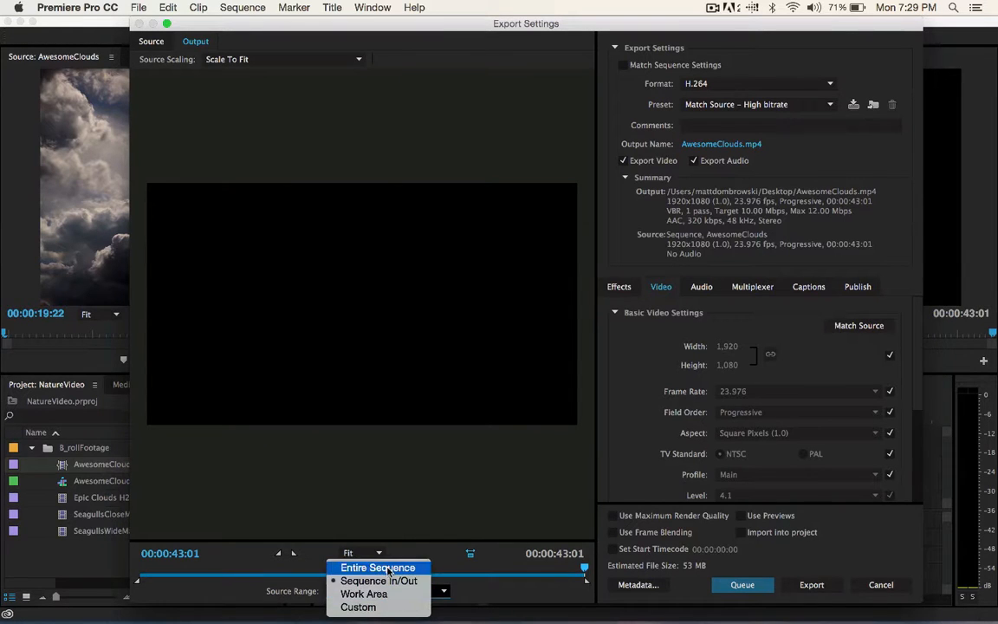
click(374, 567)
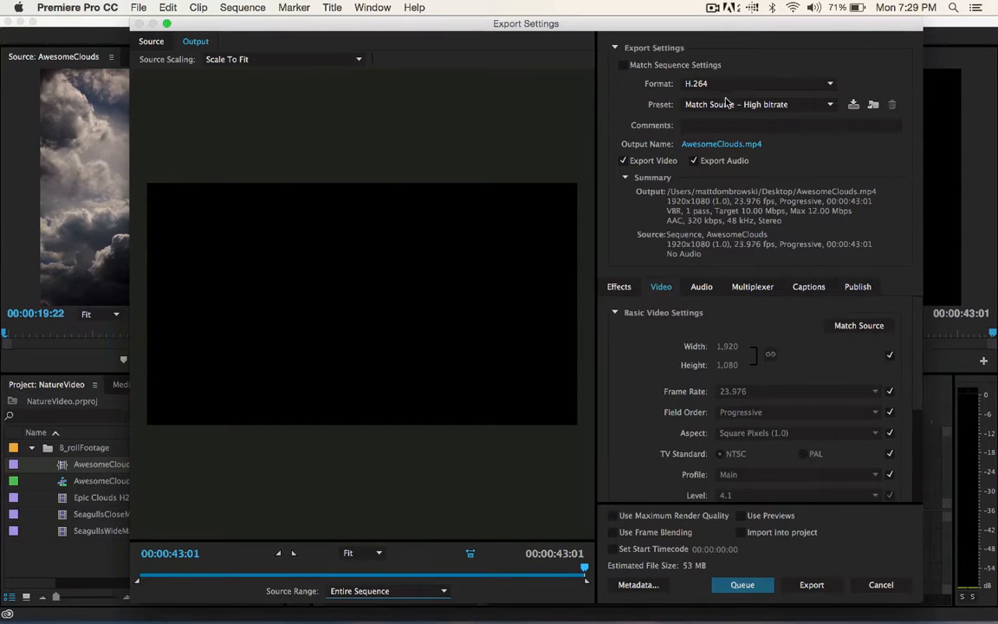
click(720, 145)
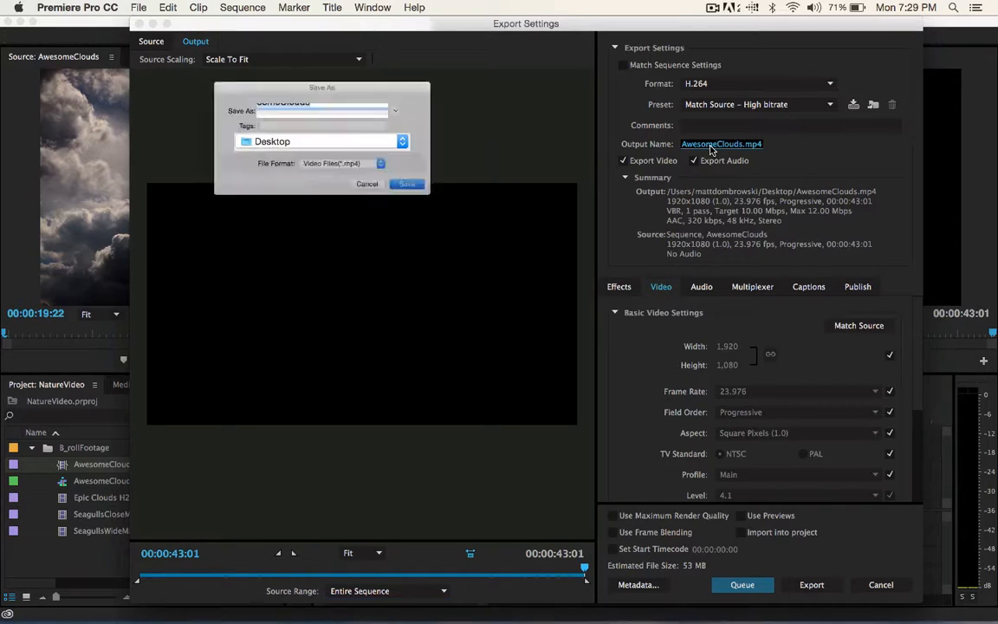
click(381, 199)
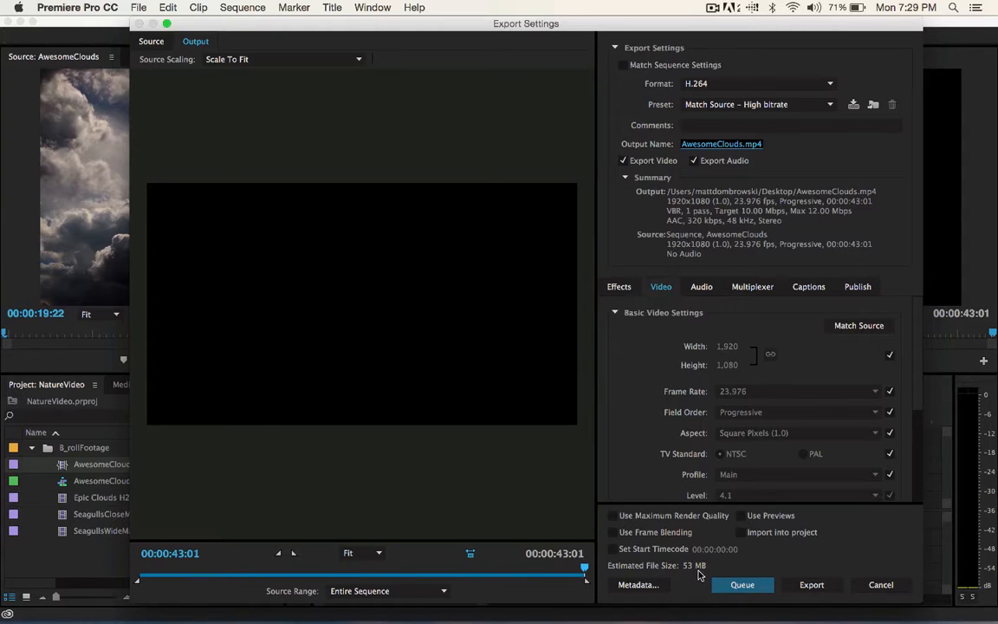
- Change the H.264 export preset to YouTube 1080p HD
click(726, 110)
scroll(396, 607, down, 3)
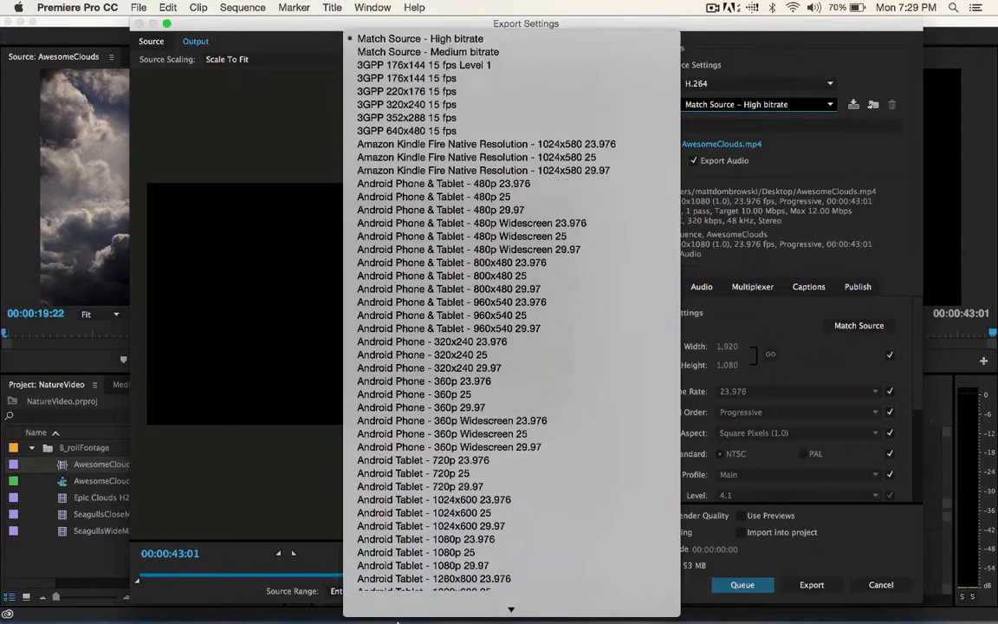
scroll(396, 607, down, 15)
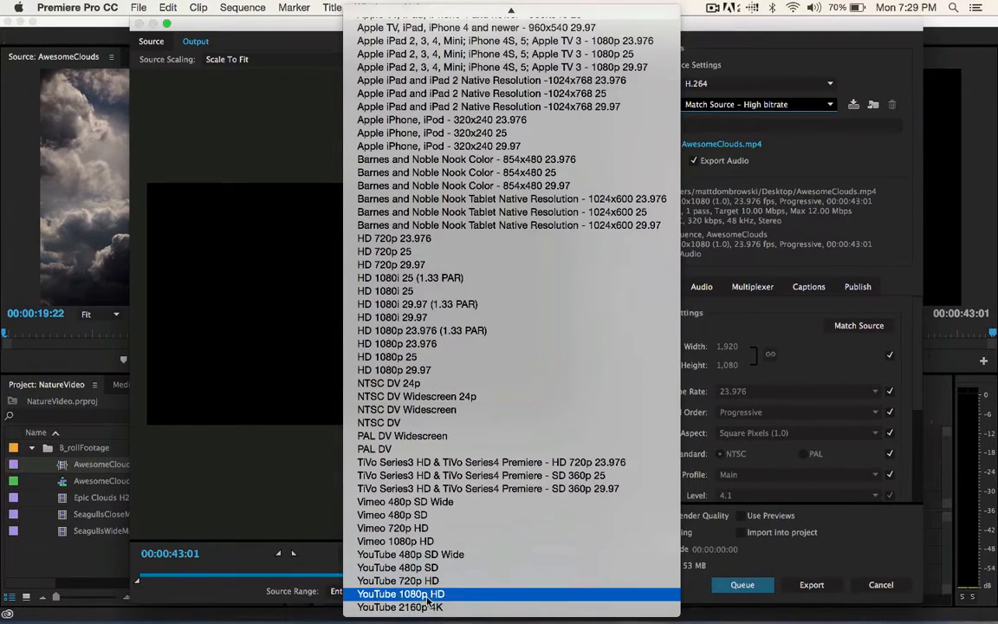
click(452, 568)
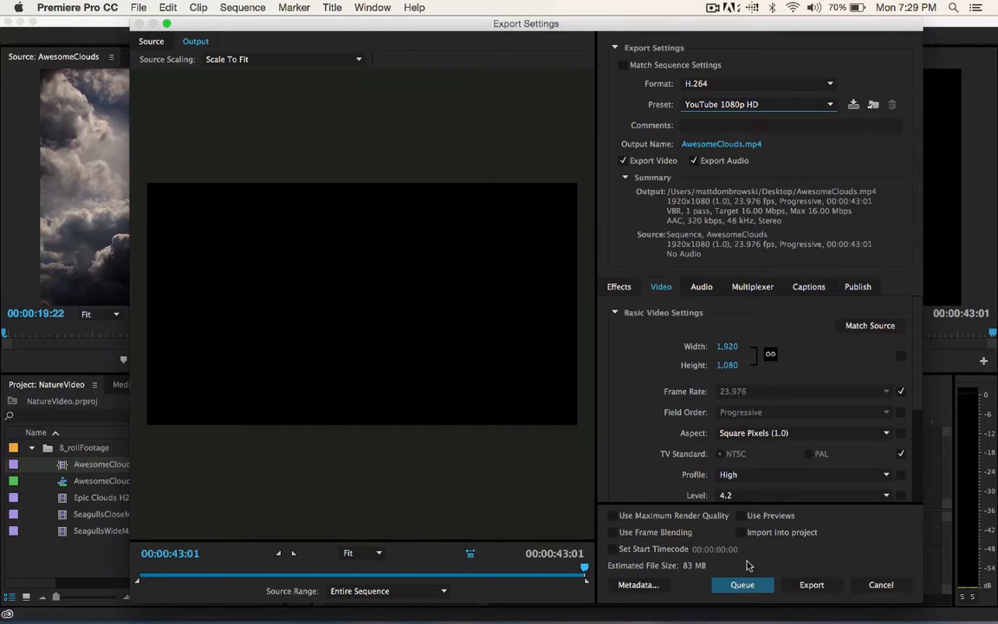
click(750, 103)
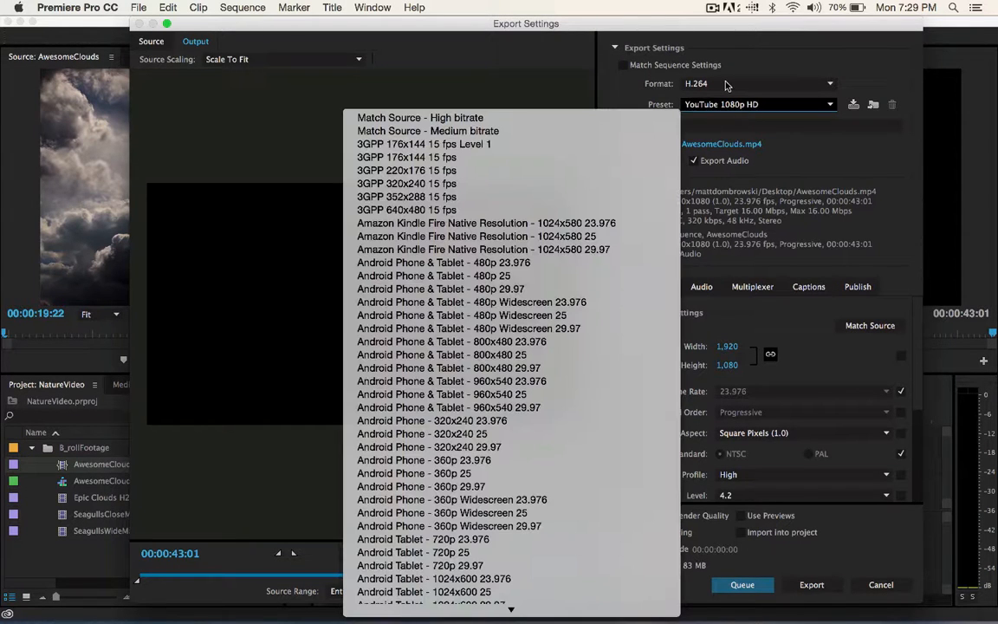
click(770, 578)
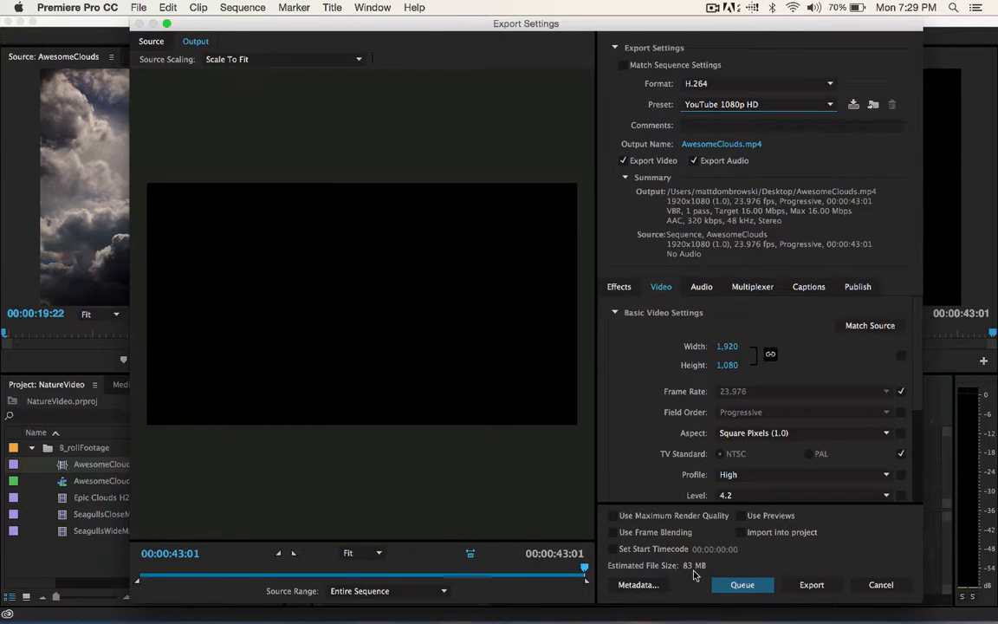
- Change the export preset to Match Source - Medium bitrate and scrub through the export preview
click(718, 111)
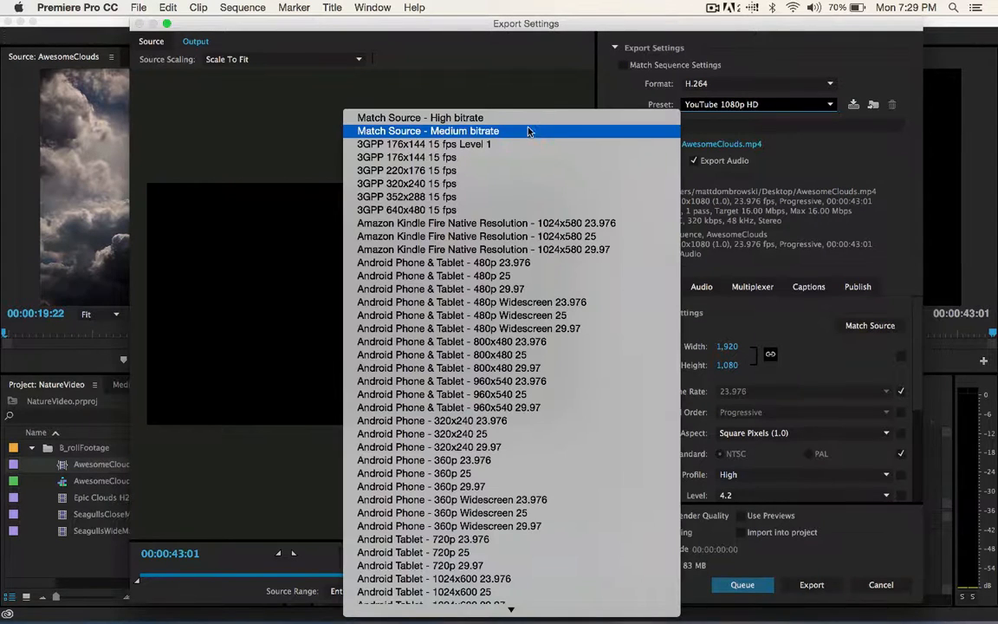
click(532, 131)
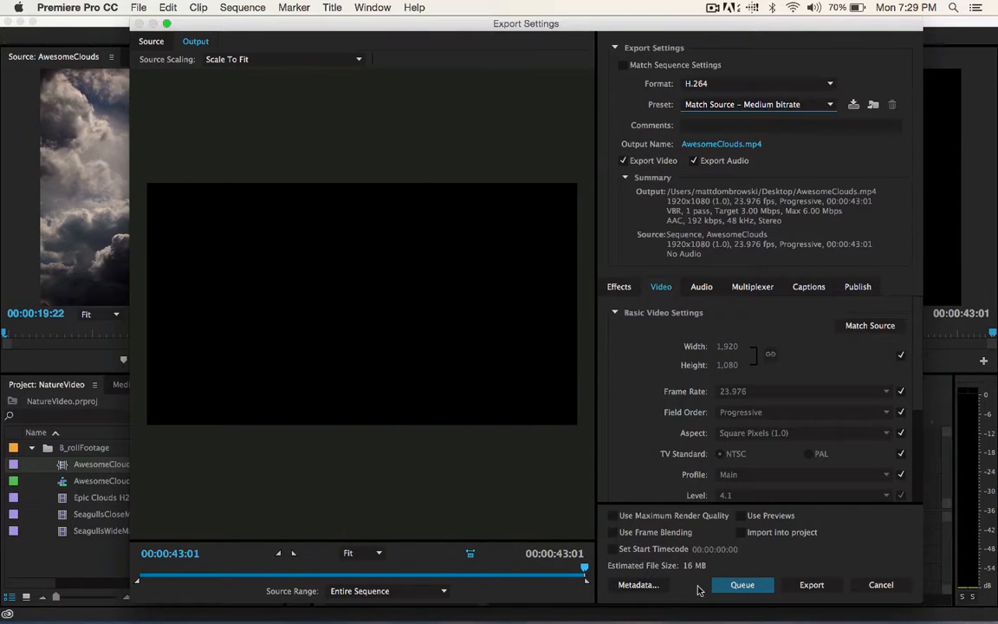
drag(177, 574, 307, 582)
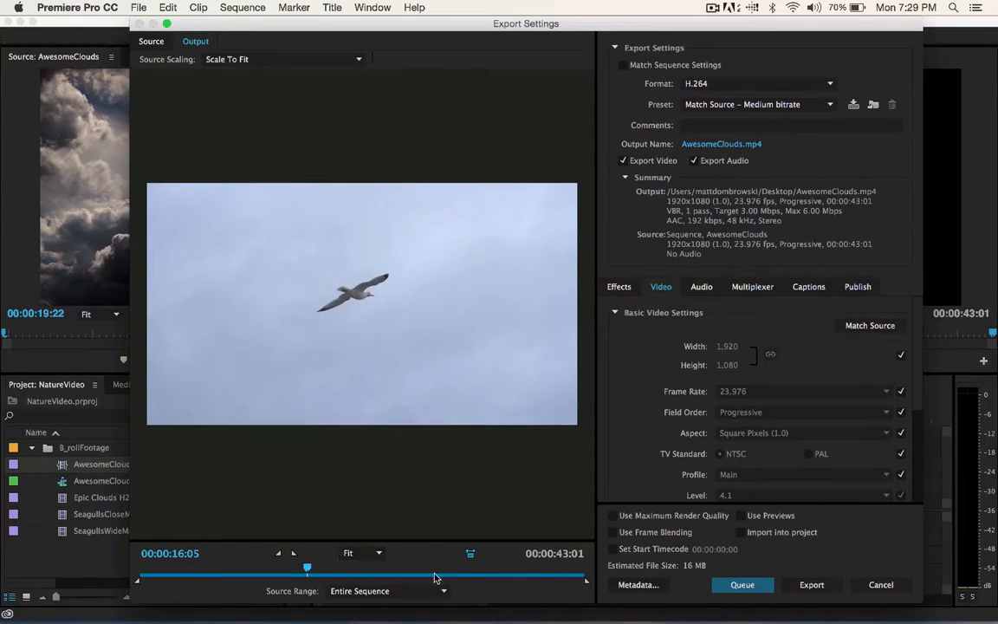
drag(169, 554, 498, 564)
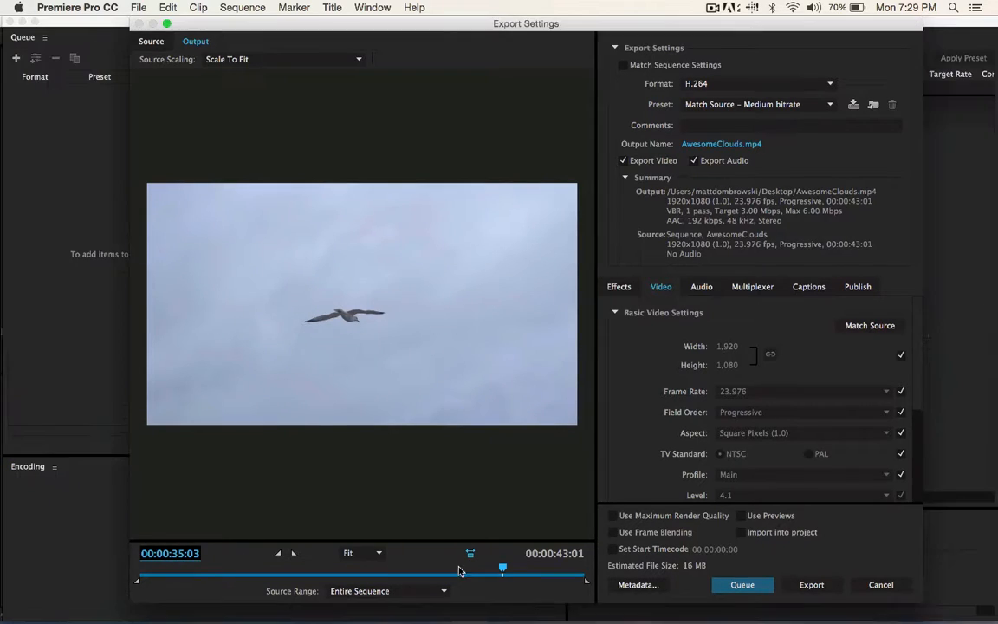
- Minimize the Media Encoder queue window and scrub the export preview back to 00:00:00:00
click(22, 21)
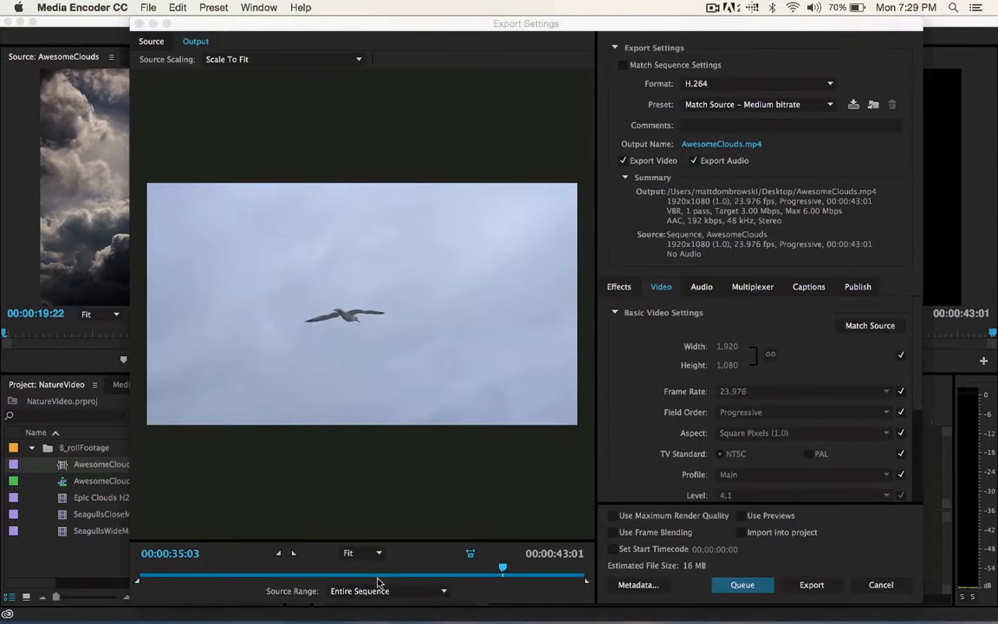
click(498, 571)
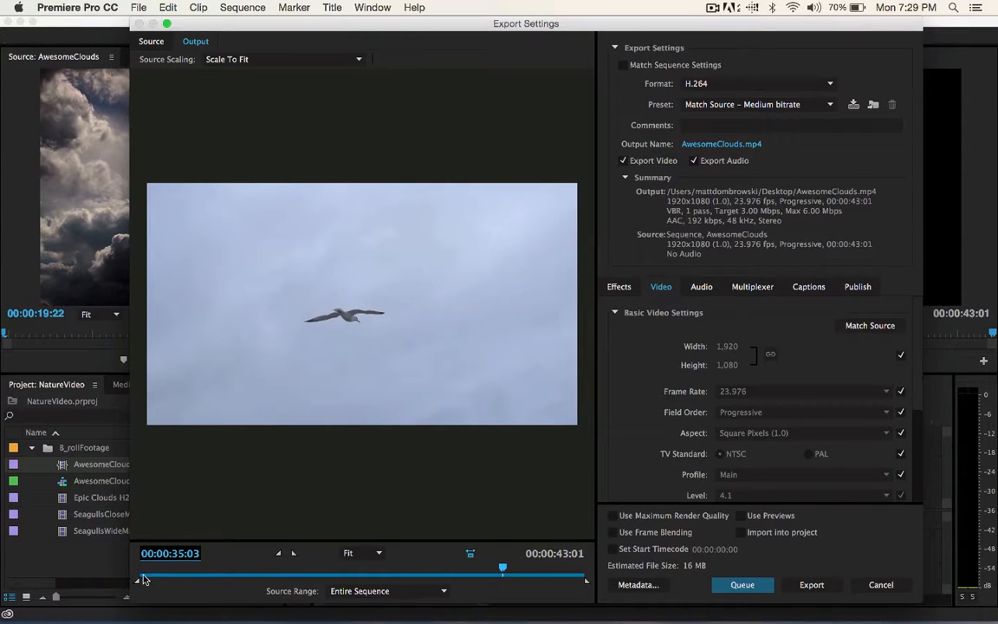
drag(503, 572, 139, 572)
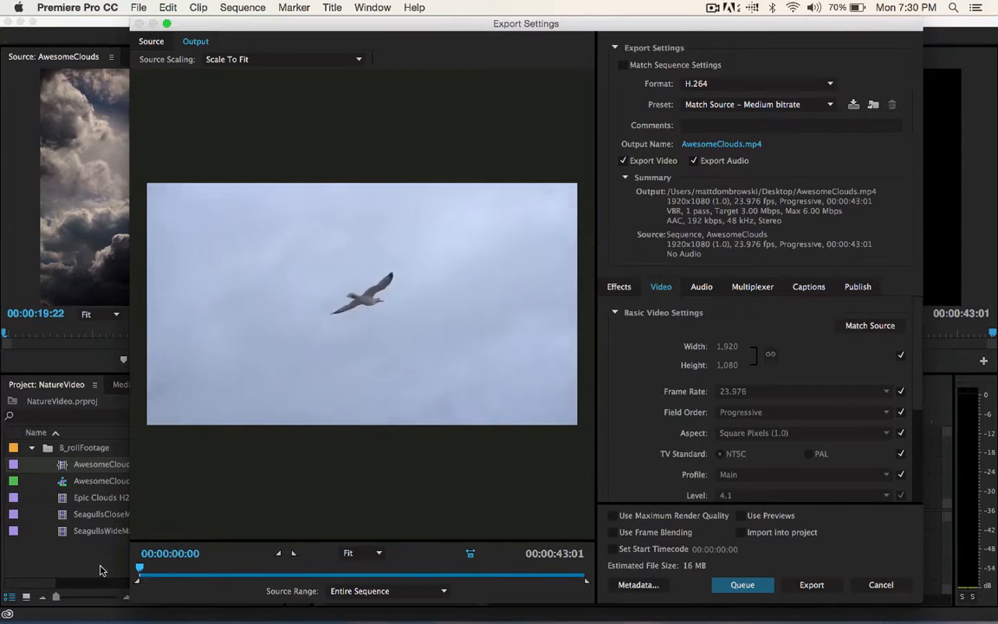
- Try the export without audio, then with the HD 1080p 23.976 preset
click(693, 161)
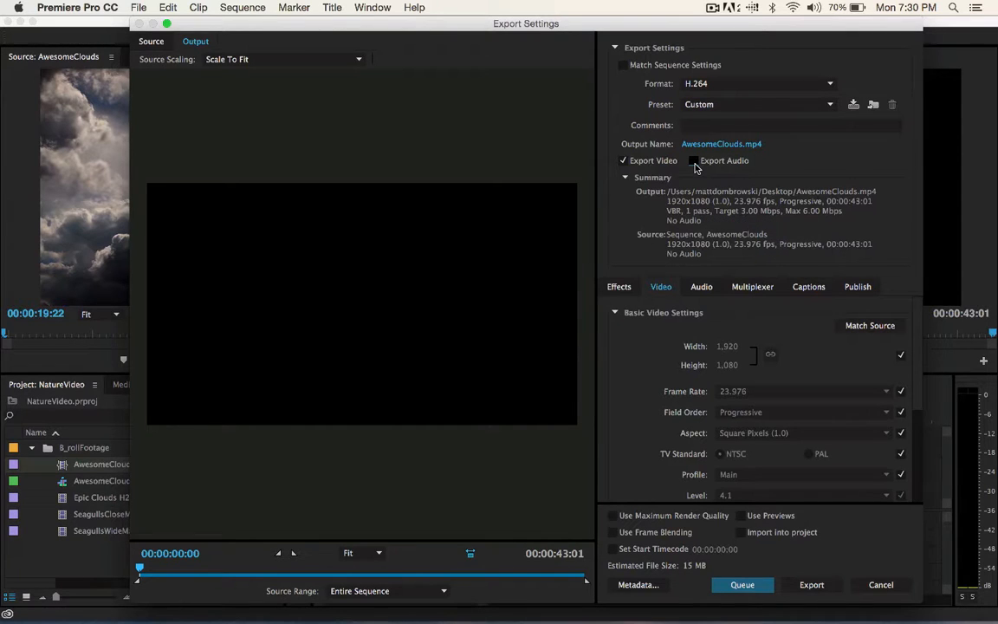
click(760, 105)
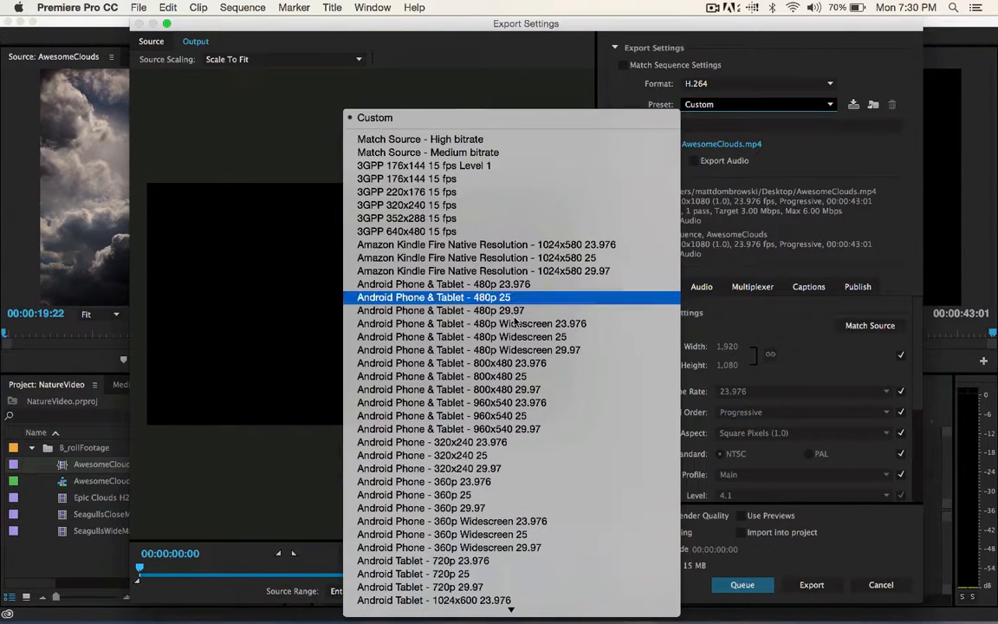
scroll(537, 324, down, 10)
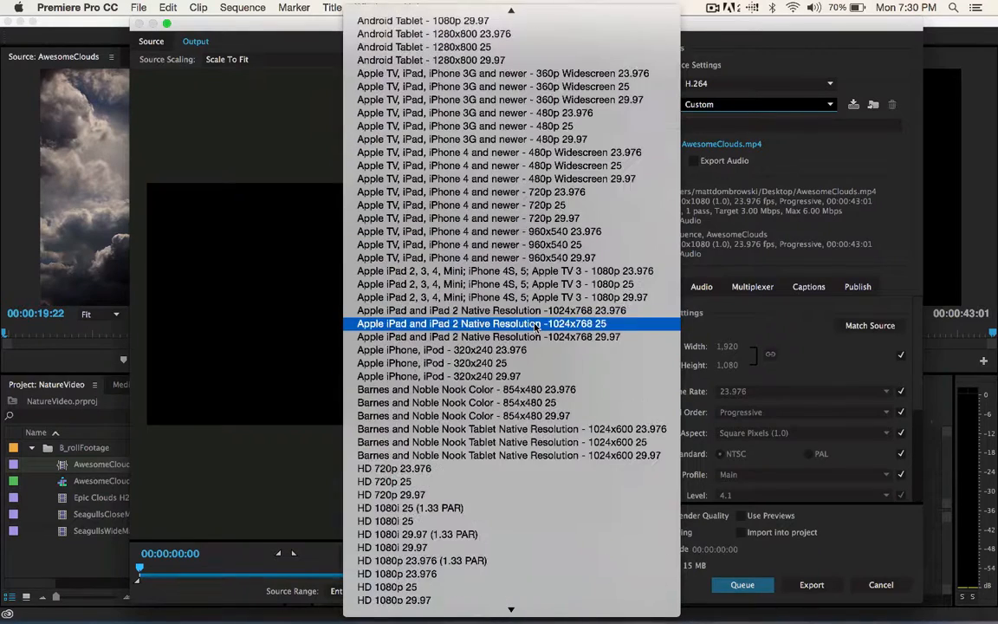
scroll(535, 325, down, 4)
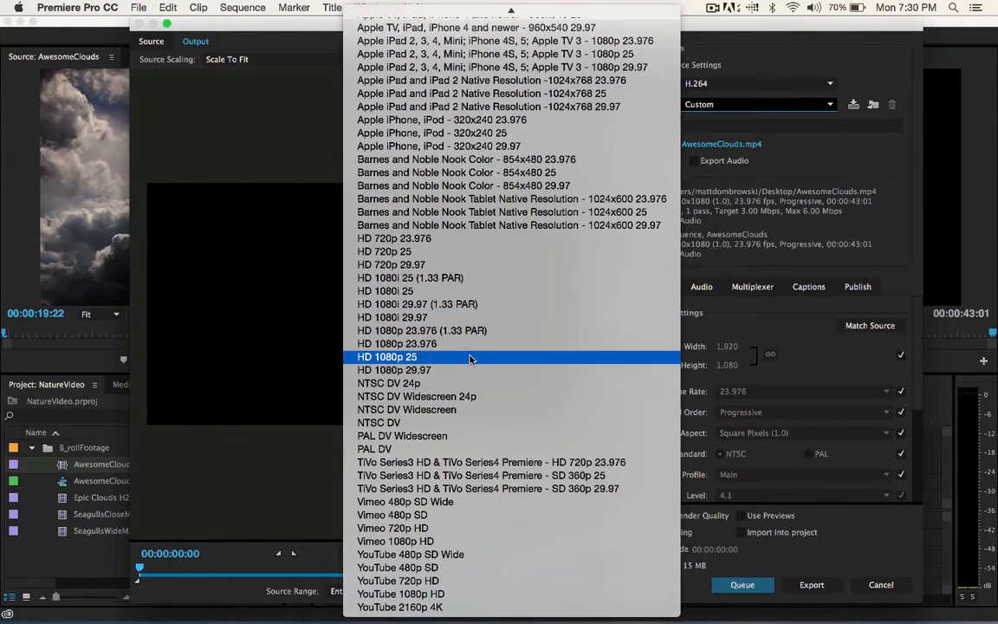
click(468, 344)
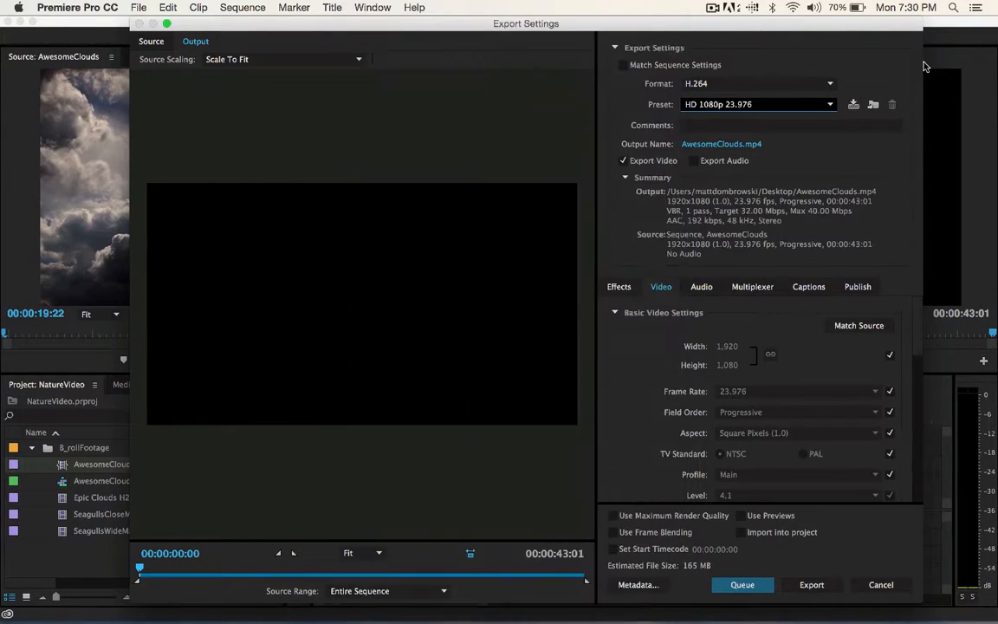
- Set the export preset to Match Source - High bitrate and exclude audio from the export
click(692, 104)
click(466, 140)
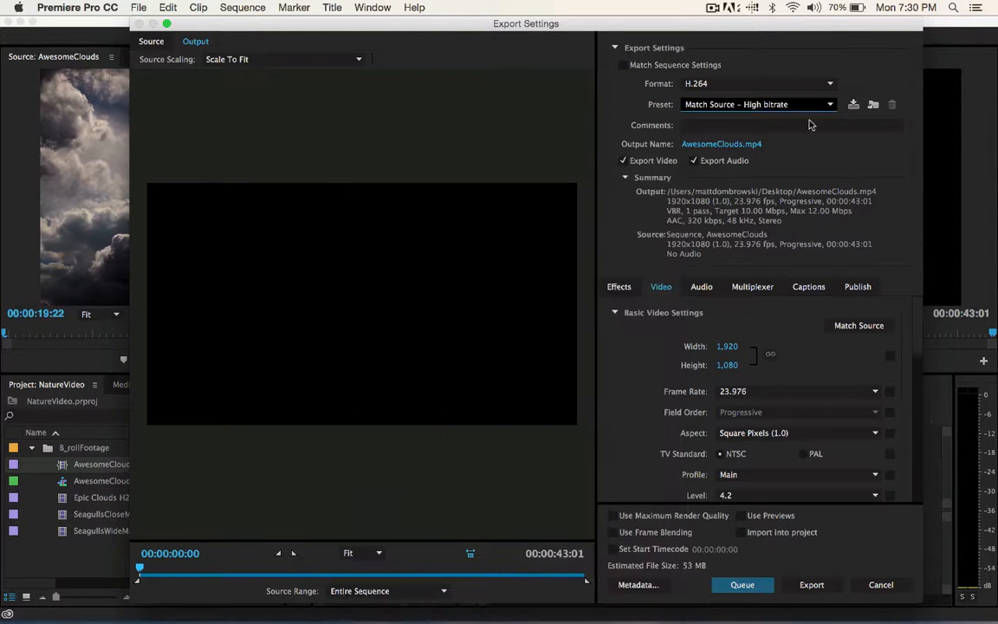
click(693, 160)
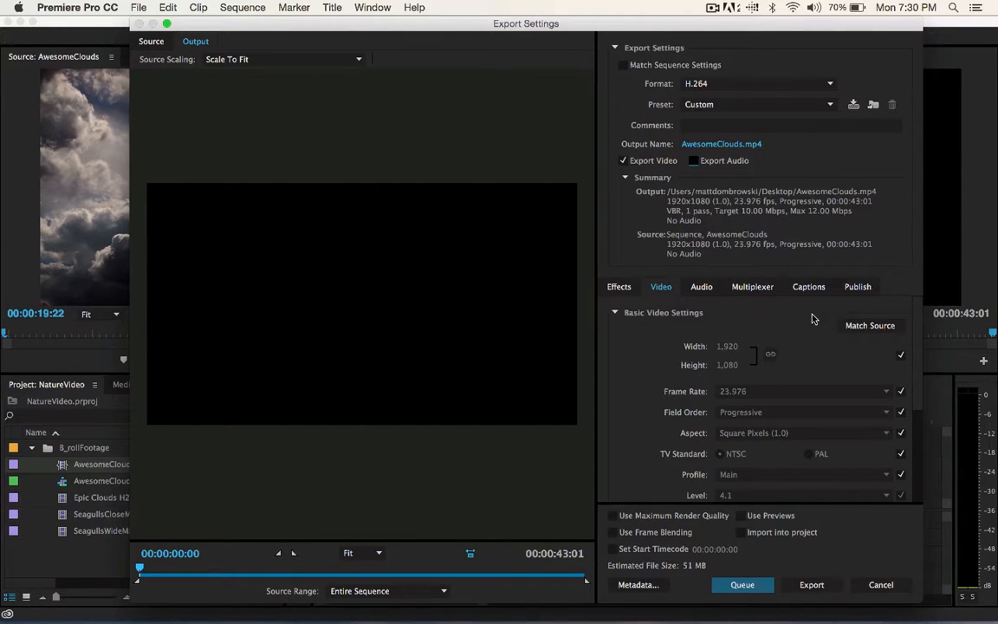
- Try CBR and VBR, 2 pass for the bitrate encoding, and set it back to VBR, 1 pass
scroll(815, 319, down, 3)
scroll(812, 318, up, 1)
scroll(812, 319, up, 1)
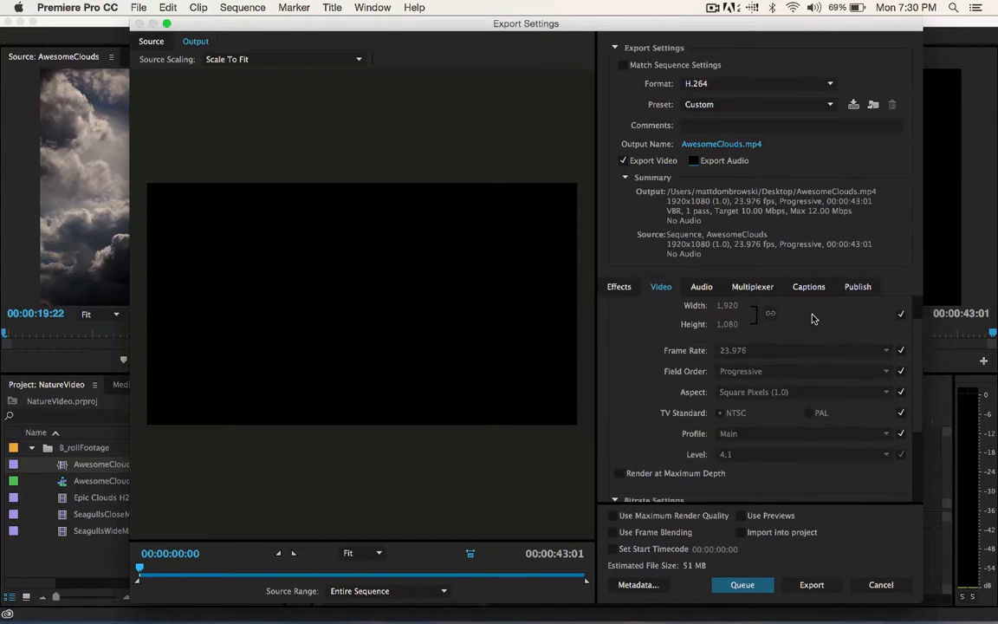
scroll(812, 319, down, 3)
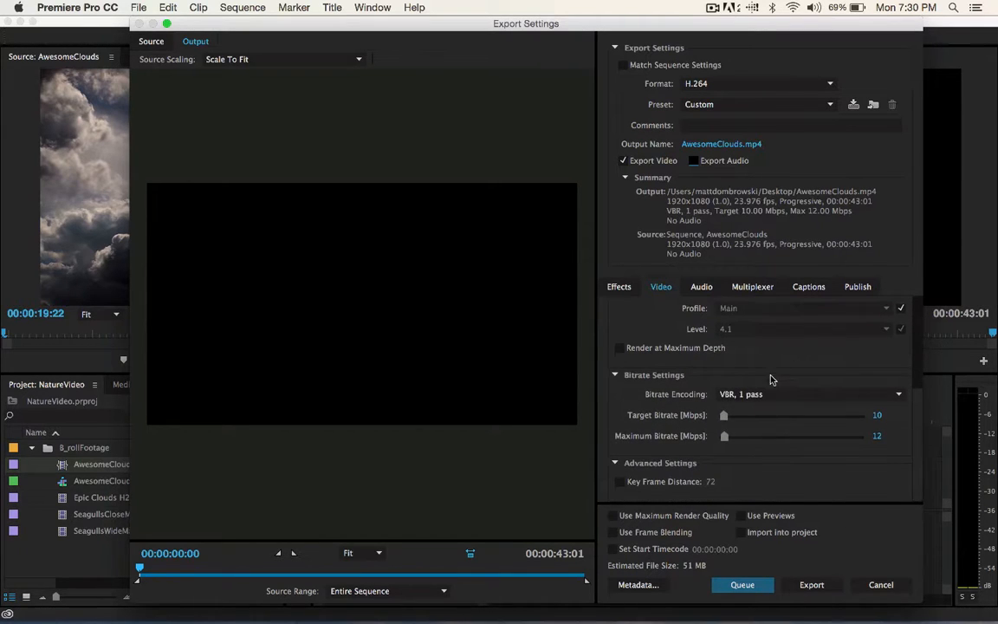
click(770, 395)
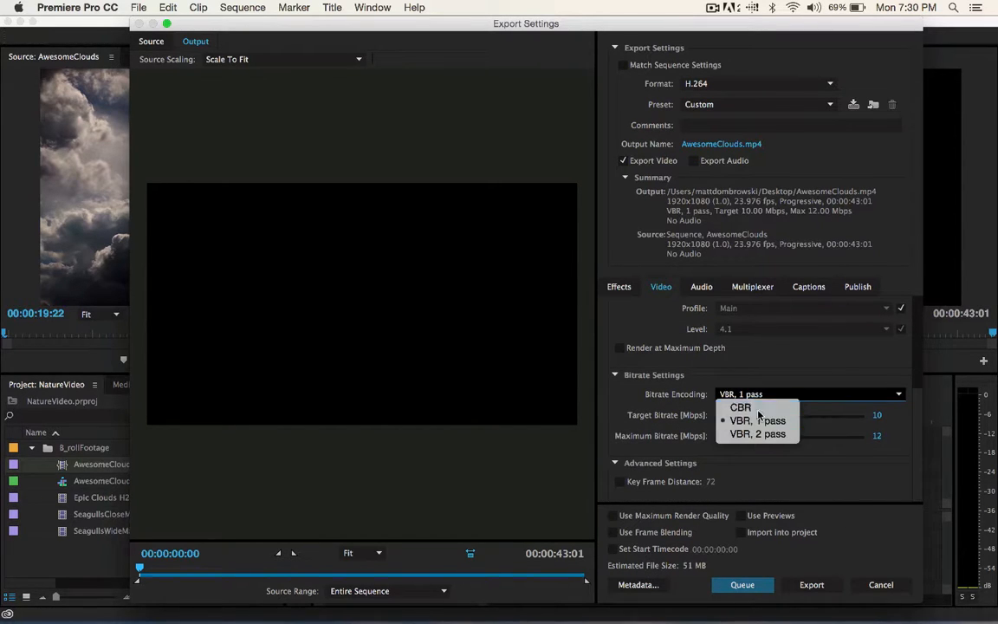
click(758, 407)
click(752, 417)
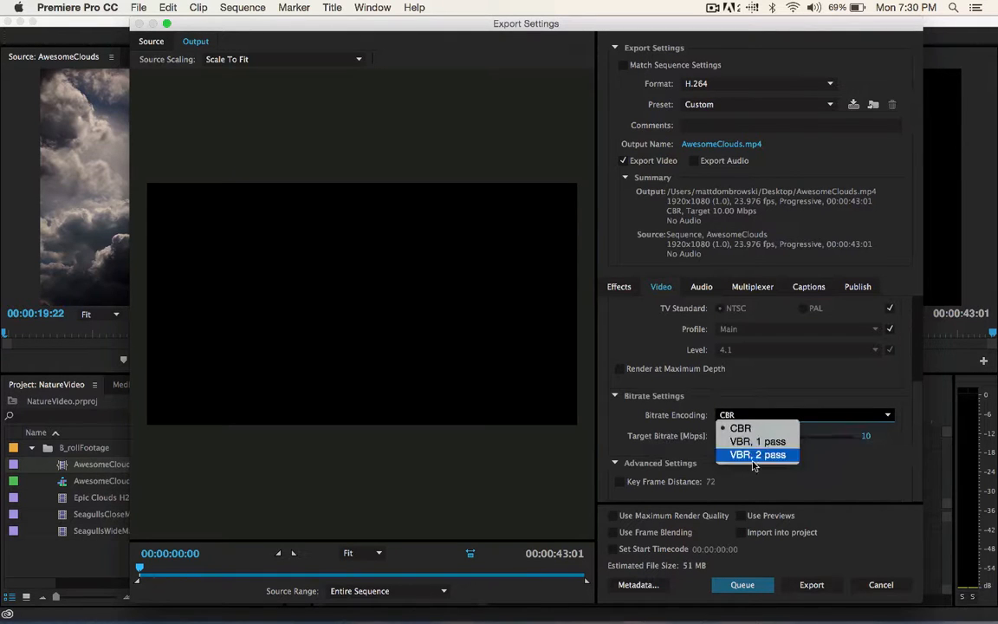
click(756, 456)
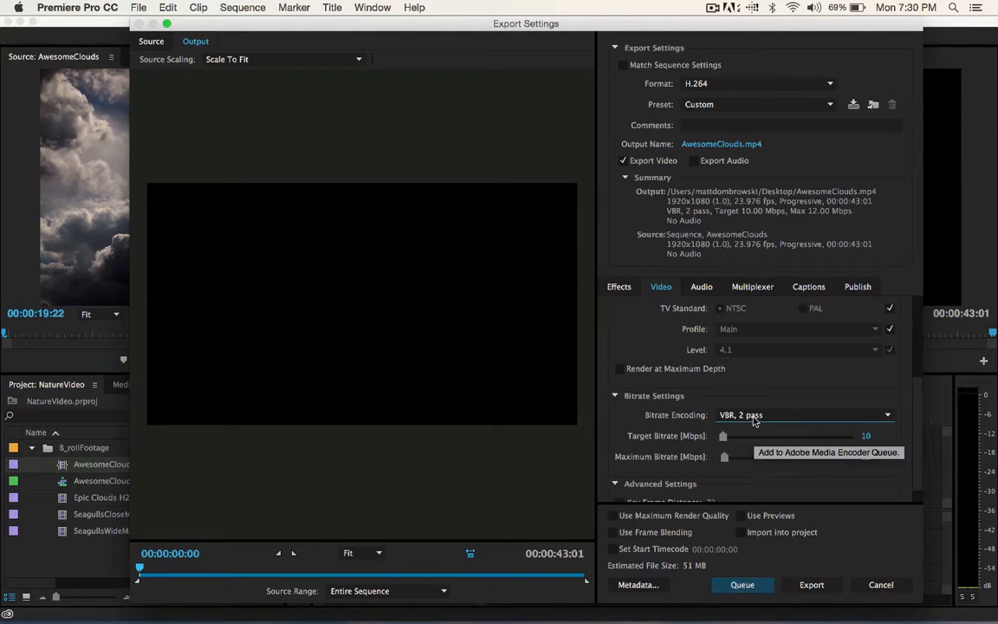
click(750, 415)
click(757, 441)
scroll(780, 468, down, 1)
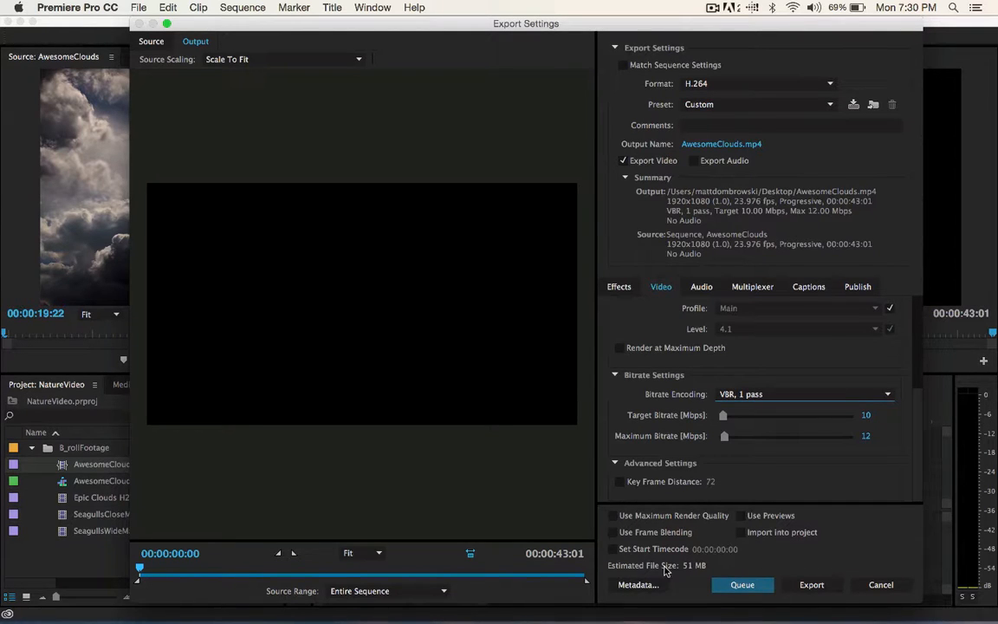
- Review the audio, multiplexer, captions and publish settings of the export
click(615, 548)
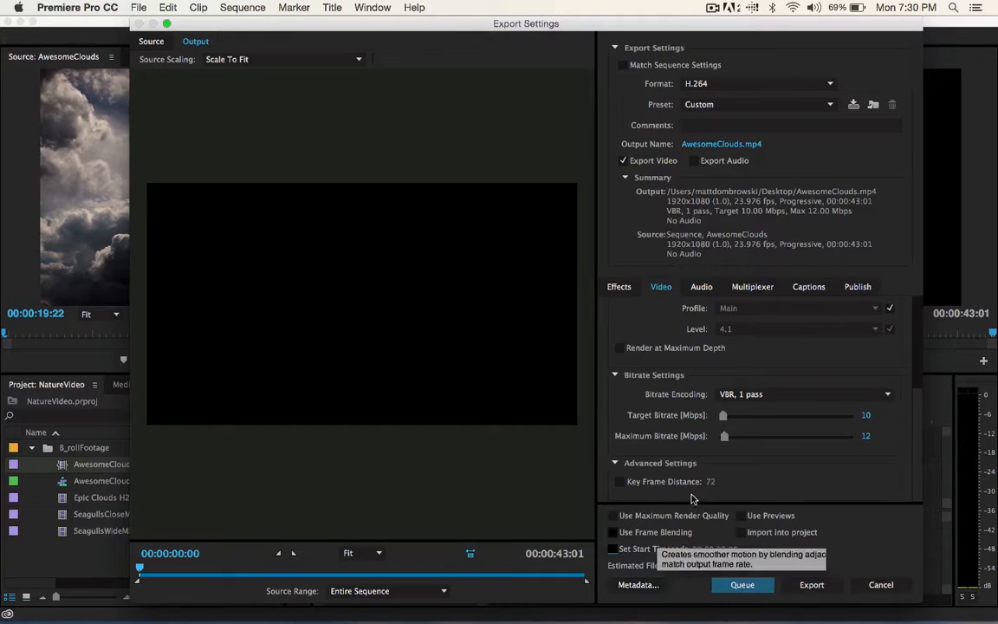
click(702, 287)
click(752, 287)
click(802, 286)
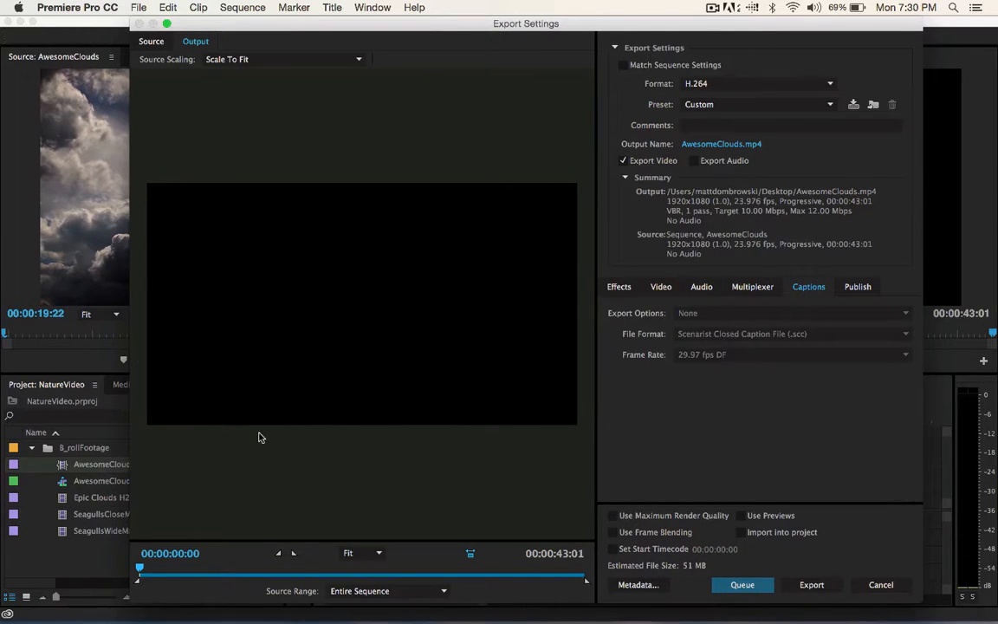
click(857, 287)
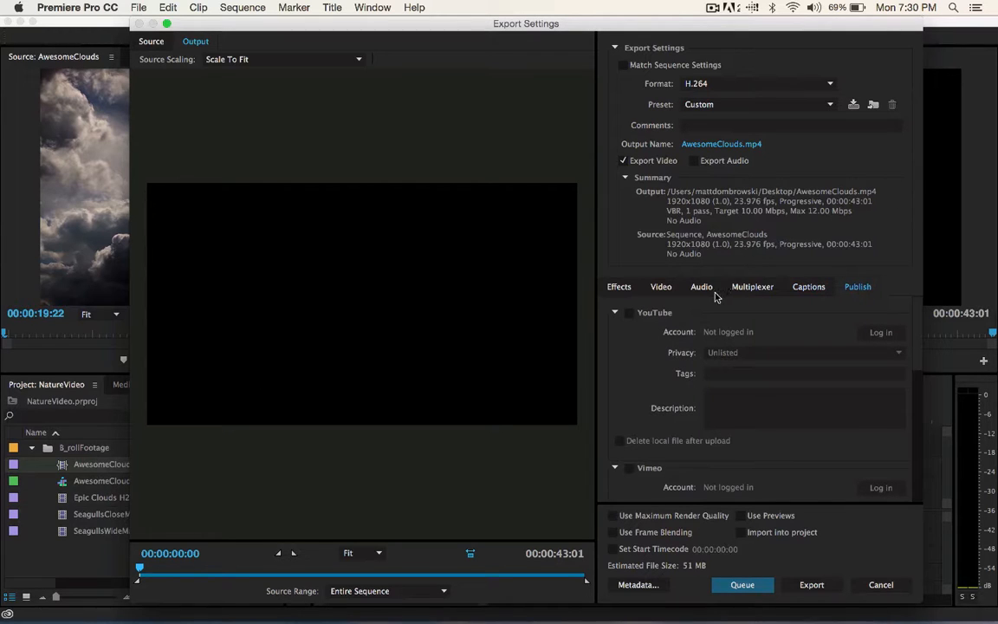
- Try the YouTube upload option, leave it off, and export the sequence as AwesomeClouds.mp4
click(630, 314)
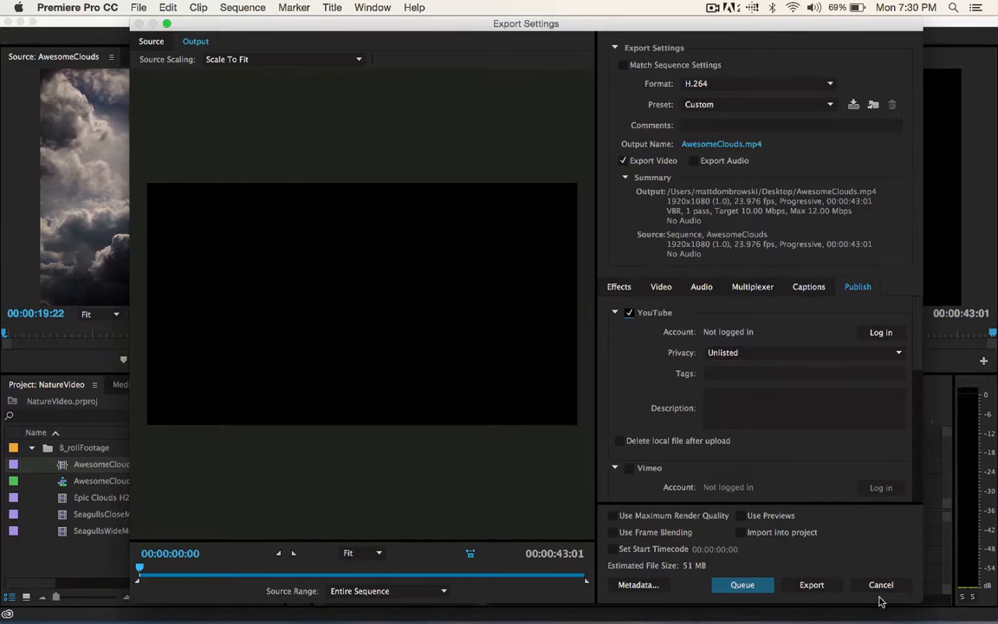
click(630, 313)
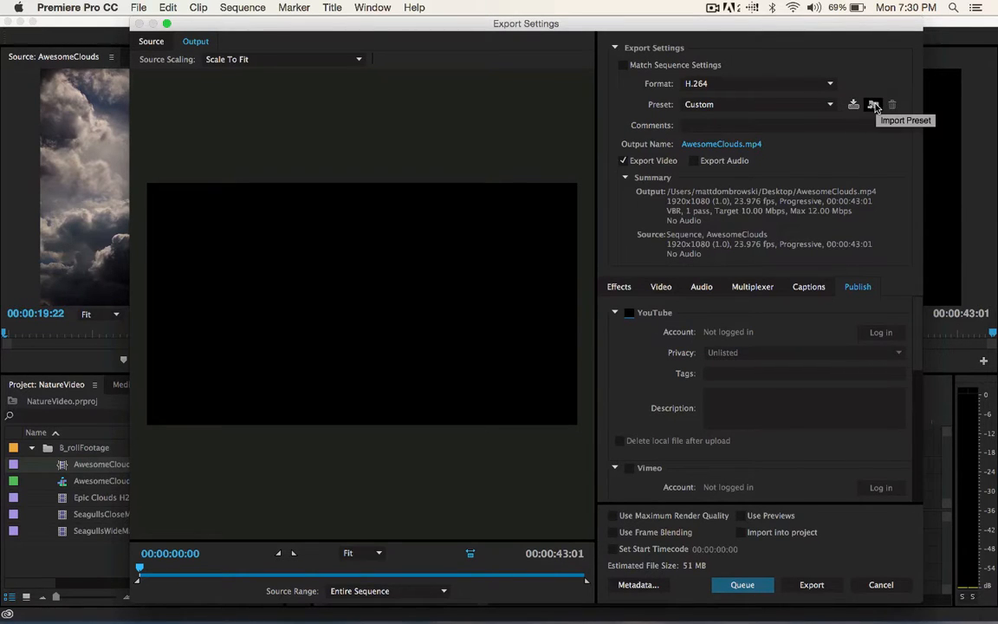
click(801, 586)
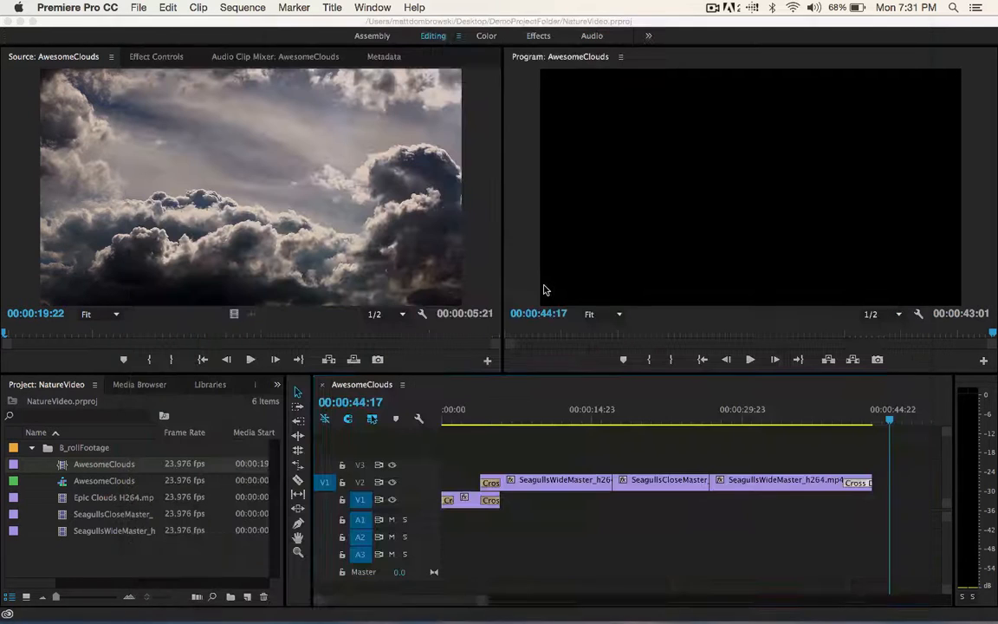
- Switch to the desktop, move AwesomeClouds.mp4 to the middle of it, and preview the video through to its end
click(20, 22)
drag(974, 286, 479, 269)
key(space)
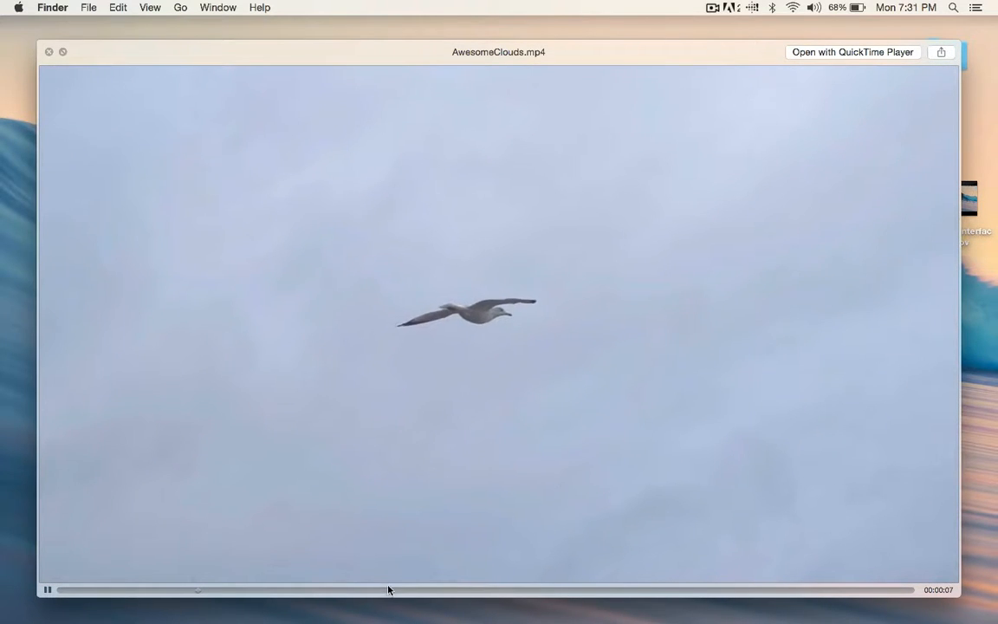
drag(388, 589, 912, 591)
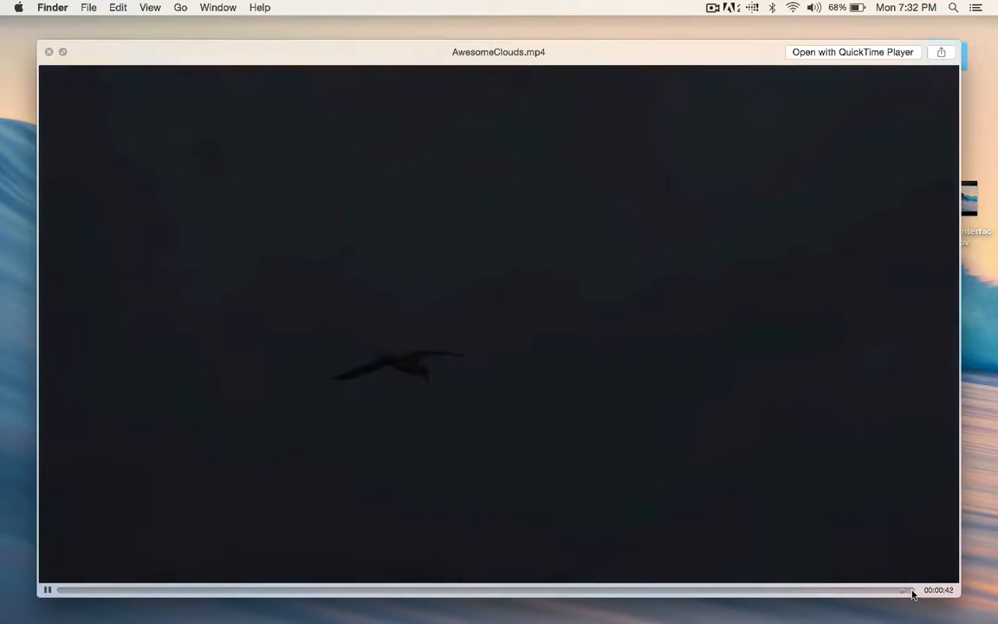
click(49, 53)
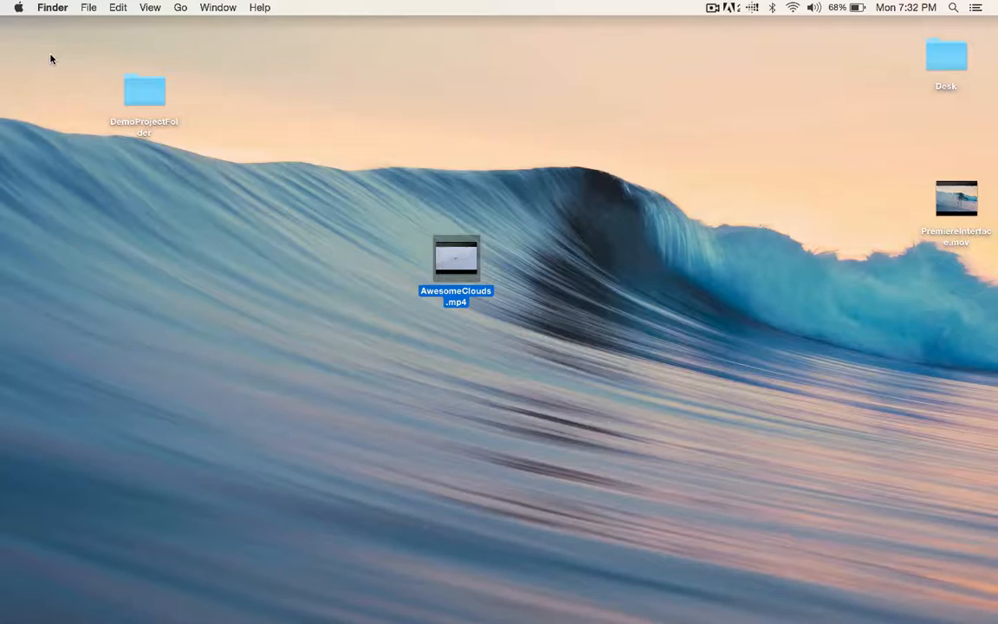
- Check the size of AwesomeClouds.mp4 in its file information and close the information window
key(super+i)
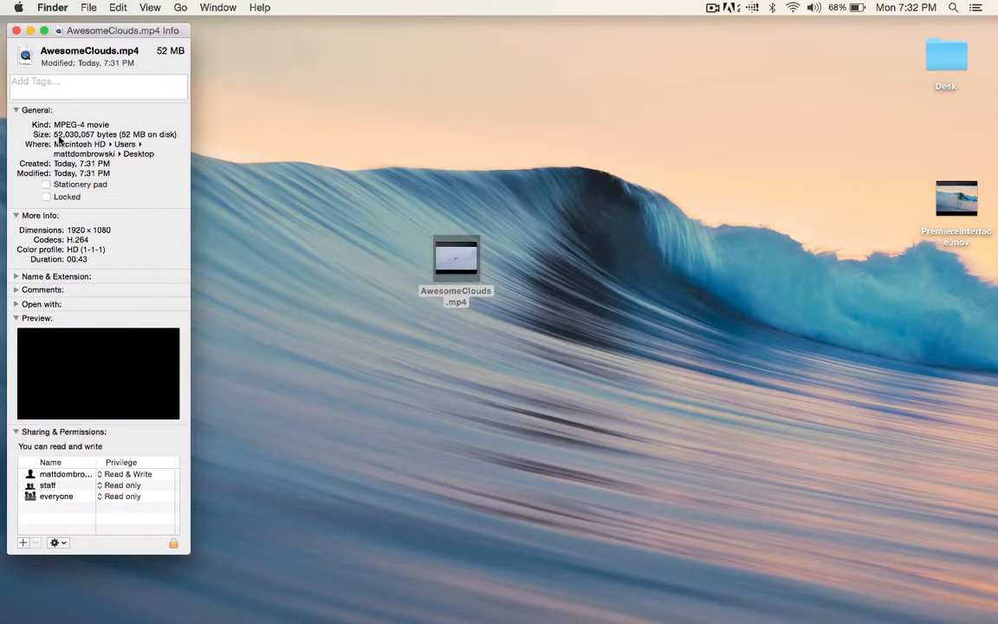
drag(57, 134, 110, 135)
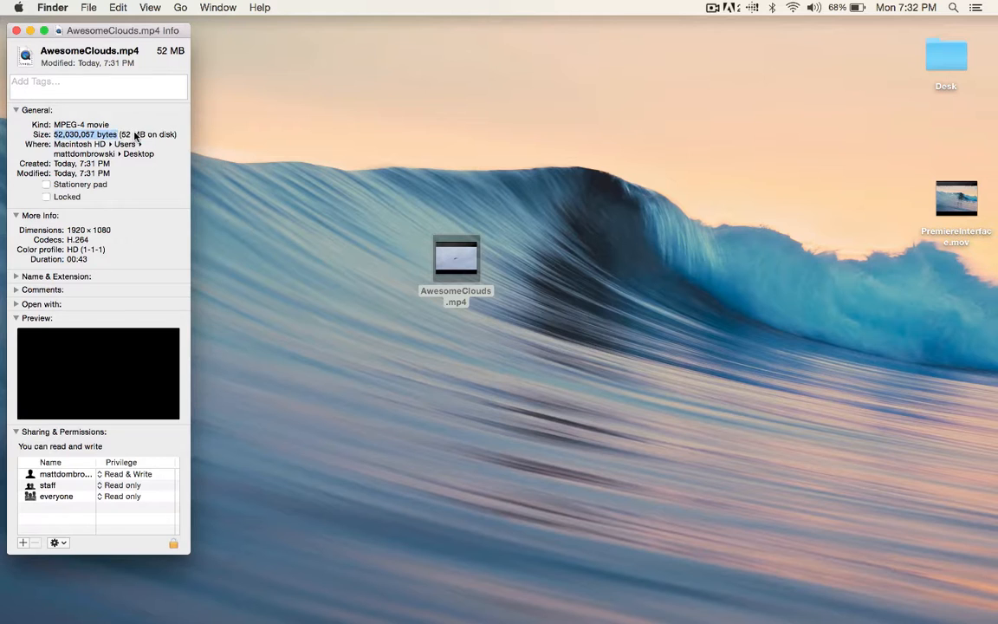
click(17, 31)
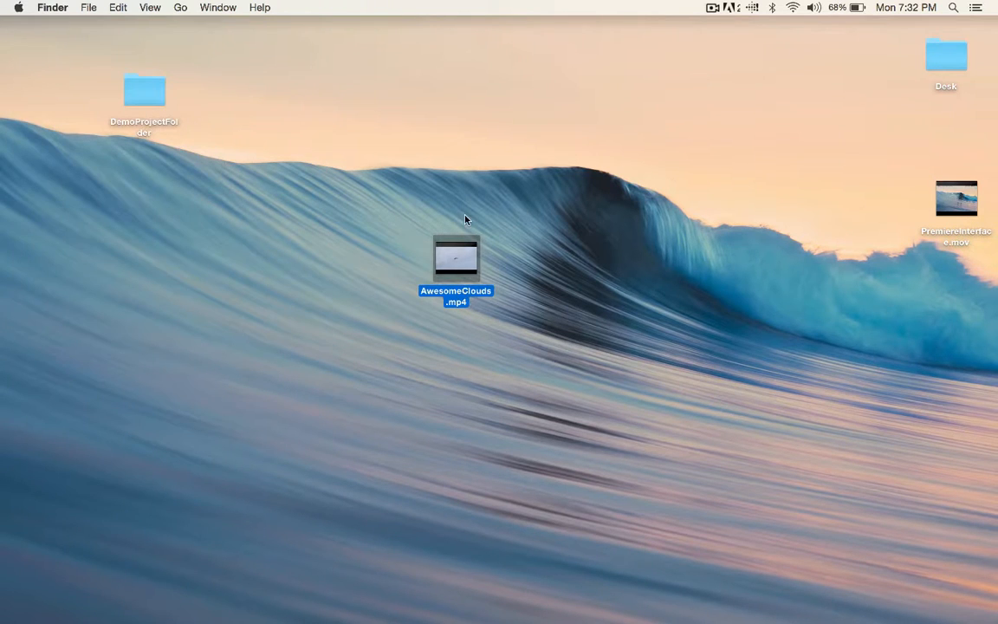
- Return to the NatureVideo project in Premiere Pro and look at the available export types without starting one
mouse_move(768, 598)
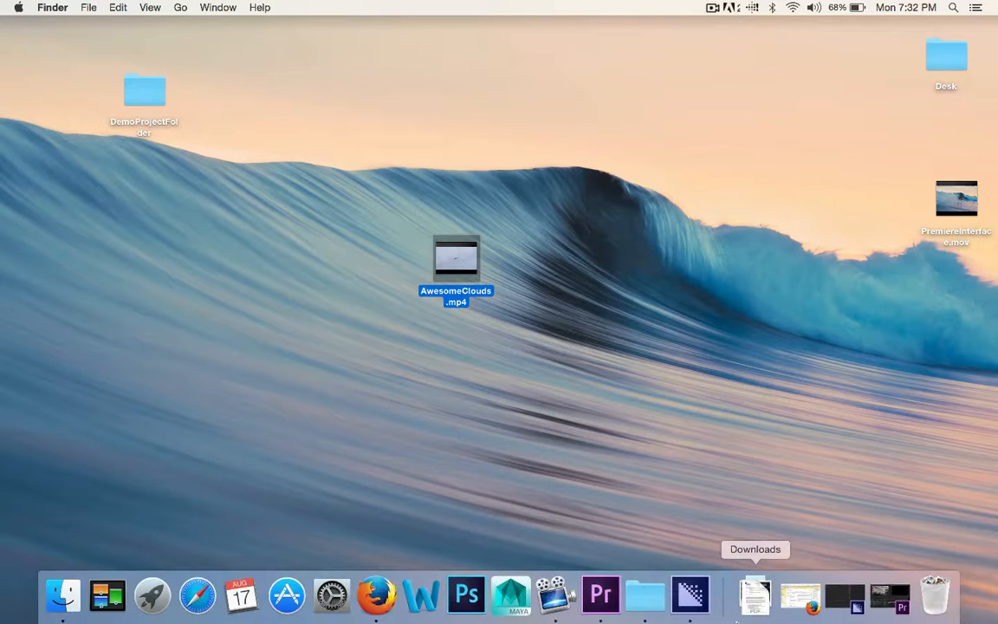
click(876, 602)
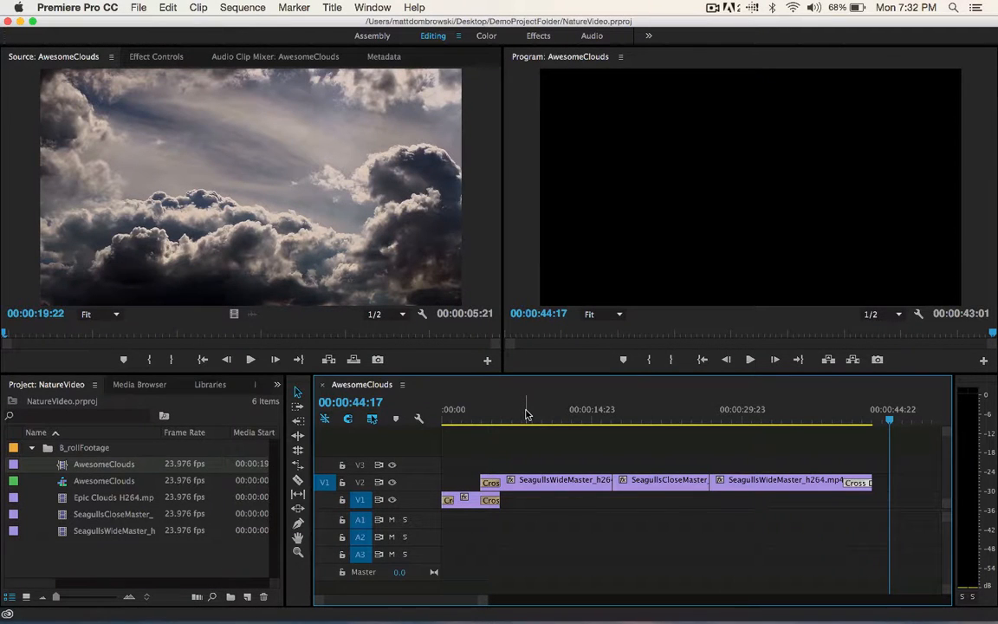
click(139, 6)
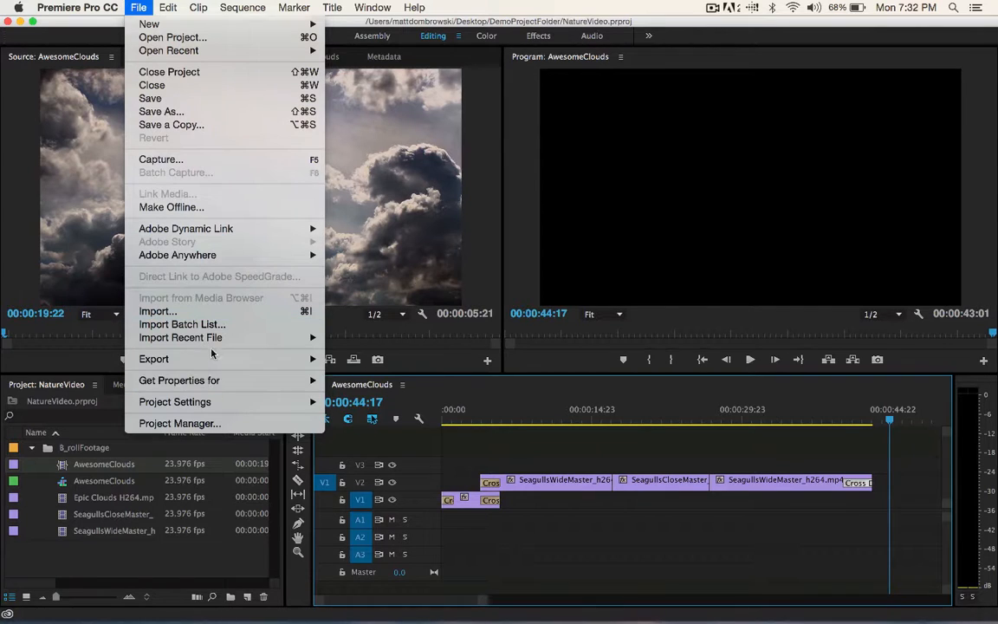
mouse_move(140, 359)
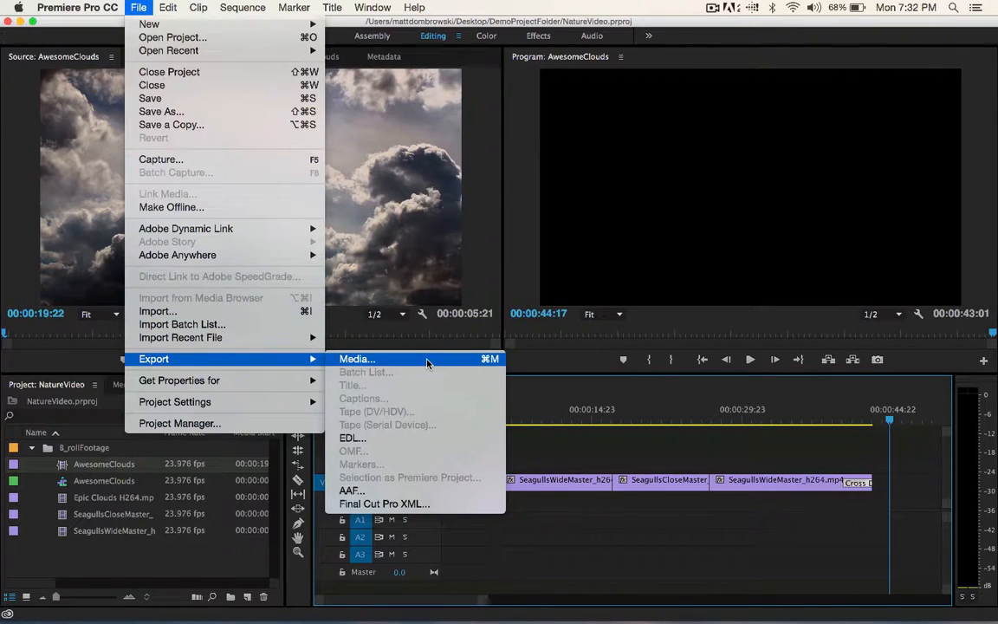
click(746, 537)
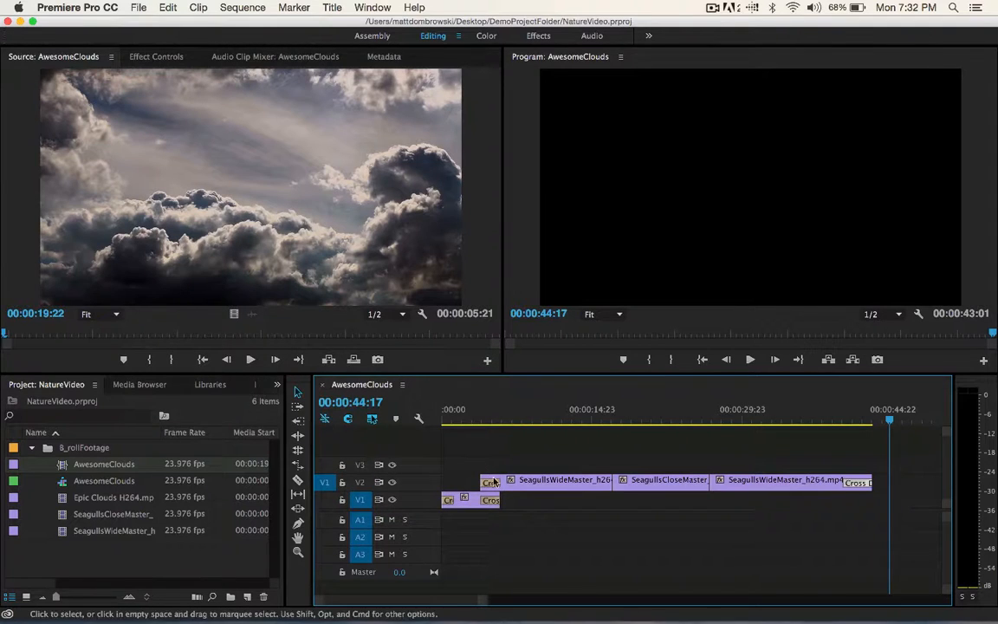